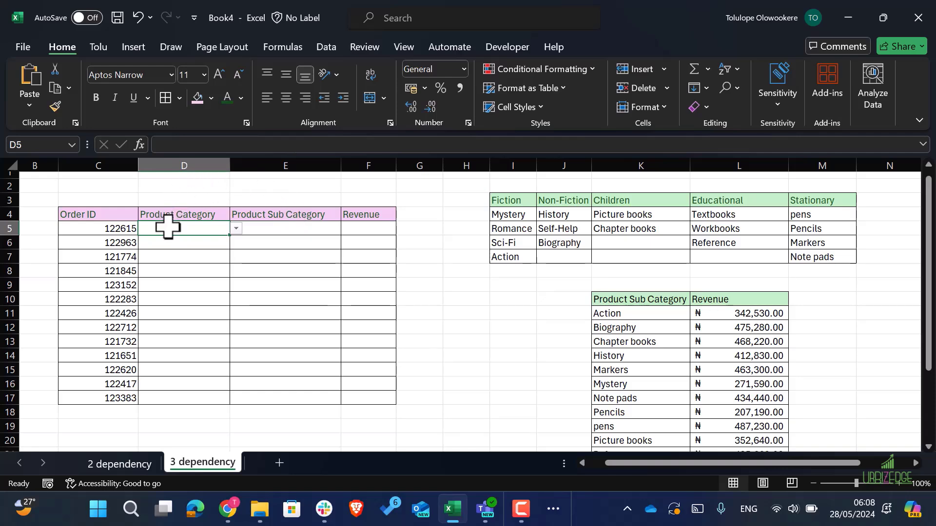
Choose Children as the product category in D5 and Picture books as the product sub category in E5.
{"action": "left_click", "coordinate": [235, 228]}
{"action": "left_click", "coordinate": [189, 267]}
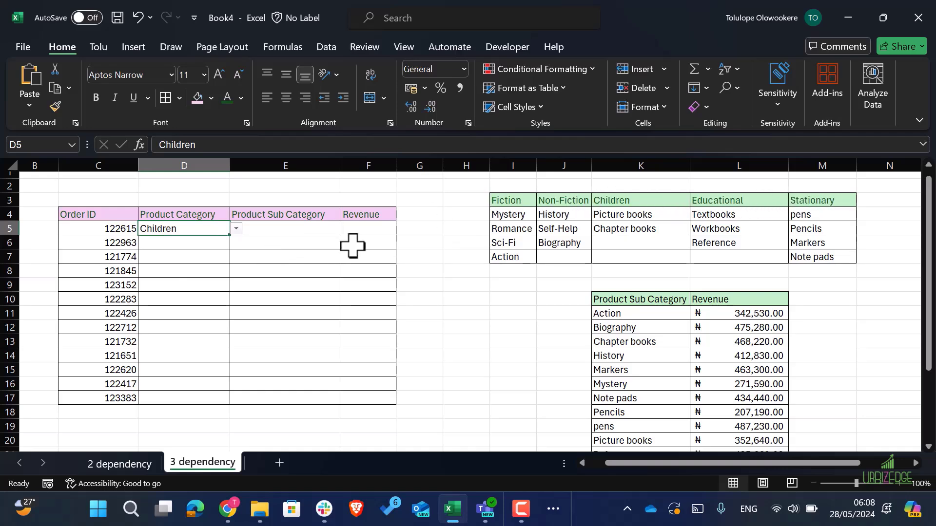
{"action": "left_click", "coordinate": [296, 231]}
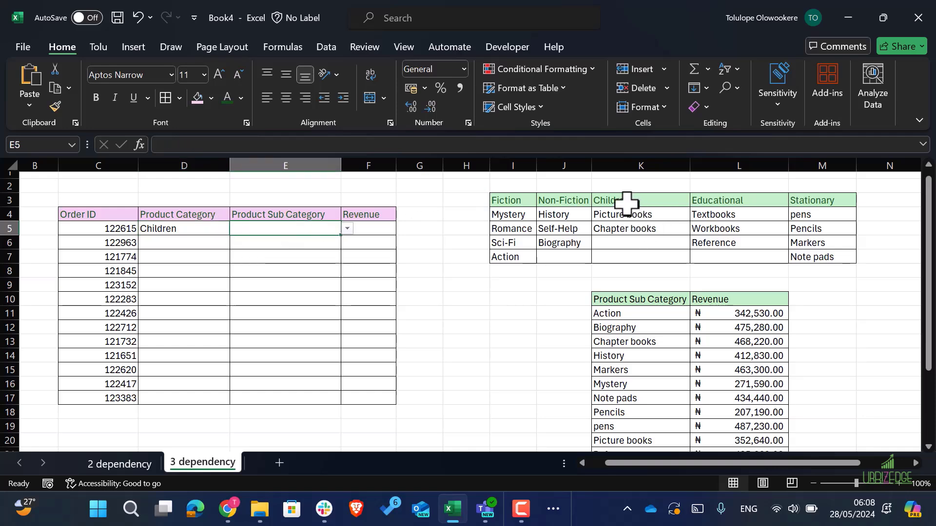
{"action": "left_click", "coordinate": [347, 228]}
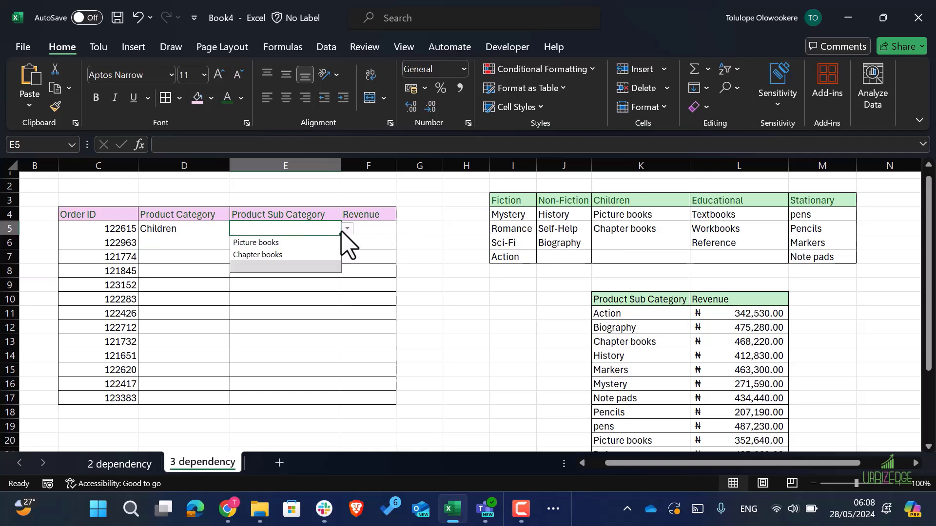
{"action": "left_click", "coordinate": [314, 243]}
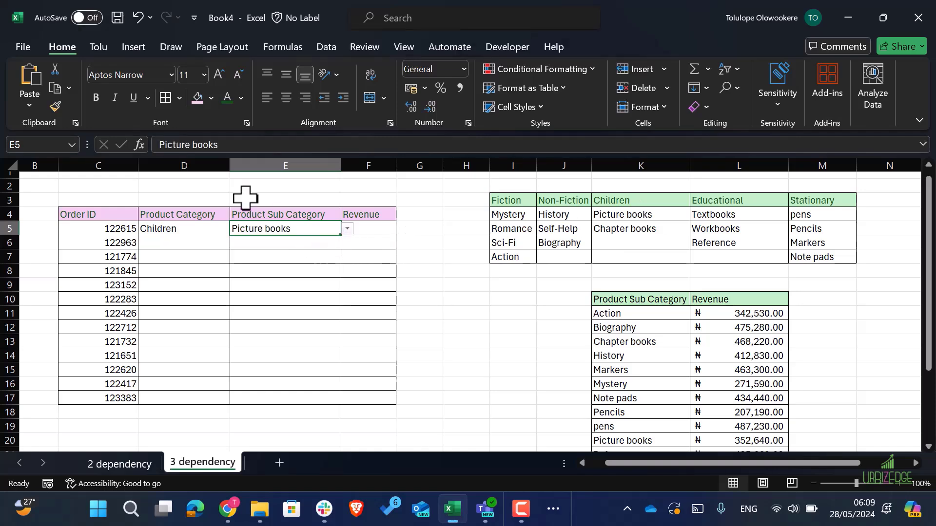
{"action": "left_click", "coordinate": [185, 229]}
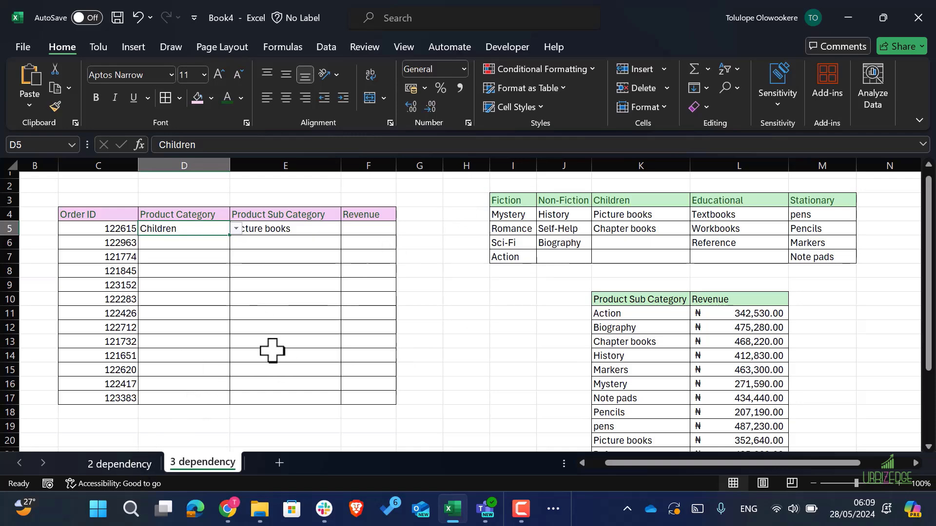
{"action": "left_click", "coordinate": [289, 229]}
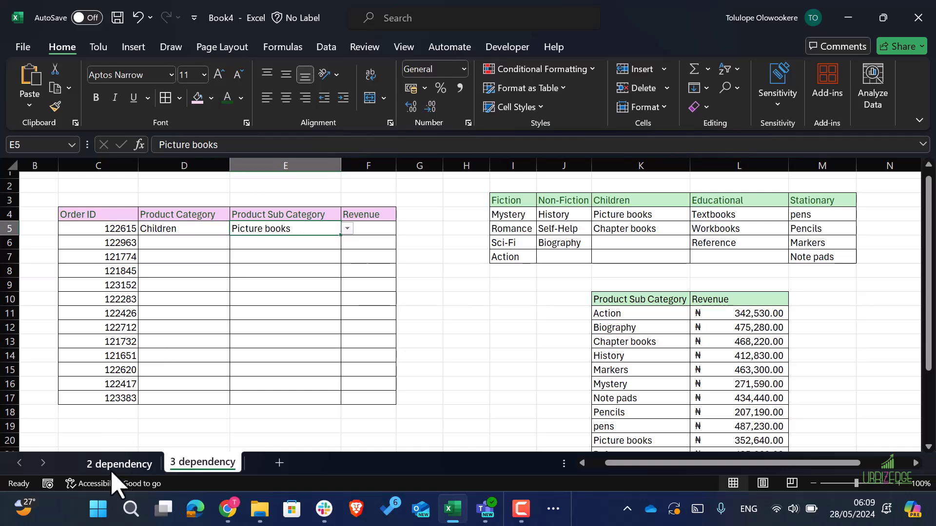
On the "2 dependency" sheet, give cell D5 a List data validation with the category headers =$G$3:$K$3 as its source.
{"action": "left_click", "coordinate": [129, 466]}
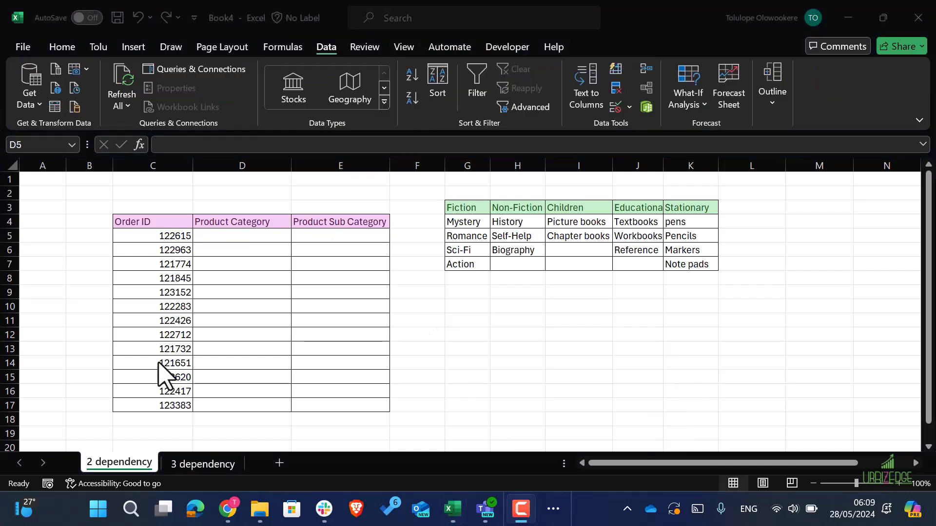
{"action": "left_click", "coordinate": [246, 239]}
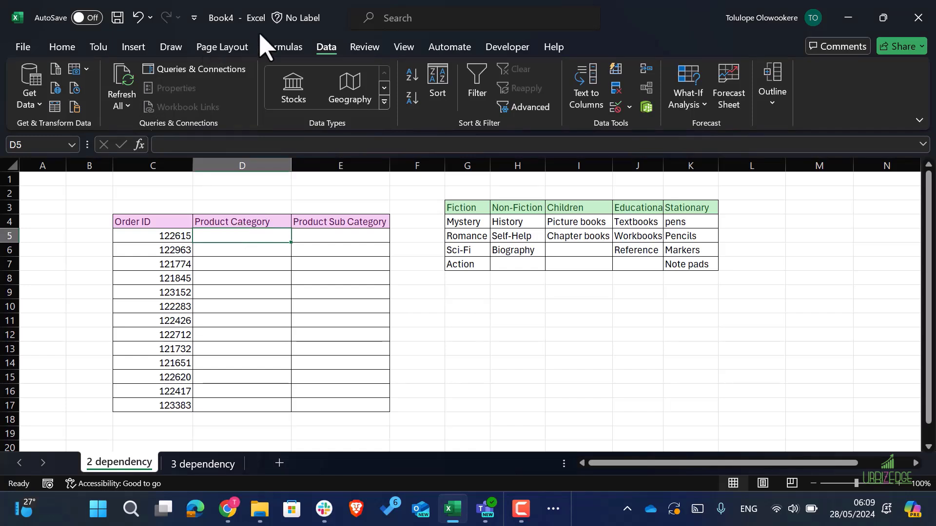
{"action": "left_click", "coordinate": [616, 108]}
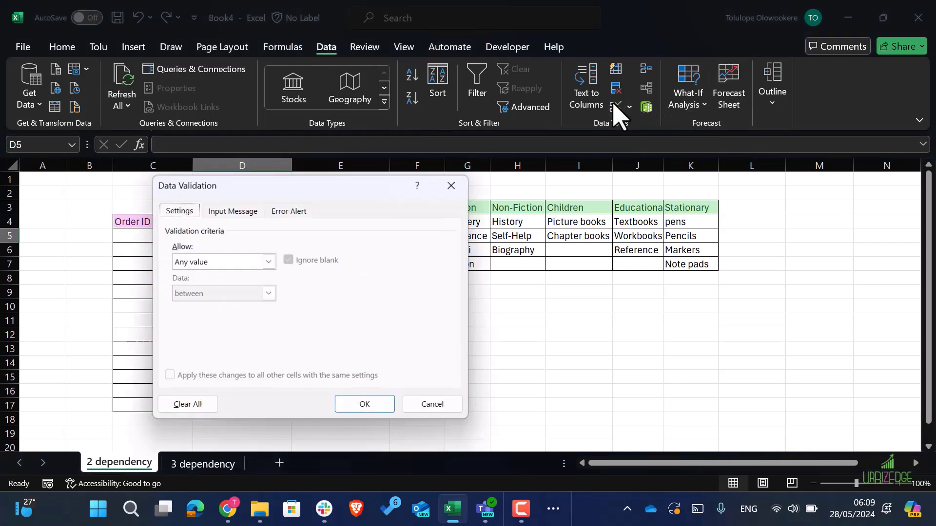
{"action": "left_click", "coordinate": [269, 261]}
{"action": "left_click", "coordinate": [211, 305]}
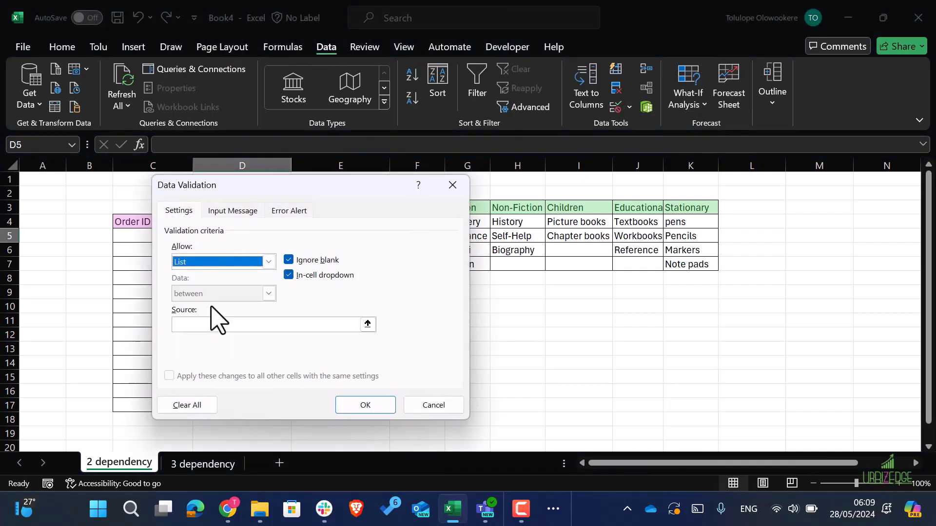
{"action": "left_click", "coordinate": [368, 324]}
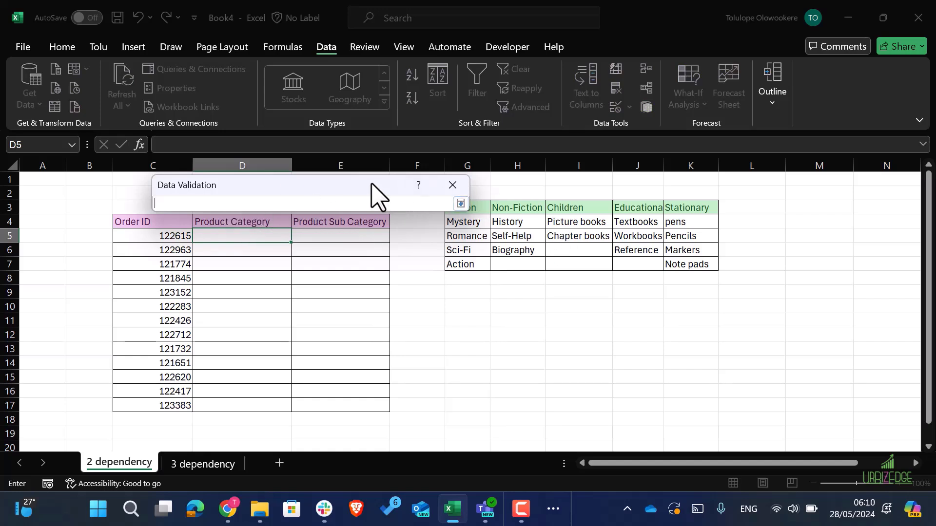
{"action": "left_click_drag", "start_coordinate": [370, 185], "coordinate": [337, 167]}
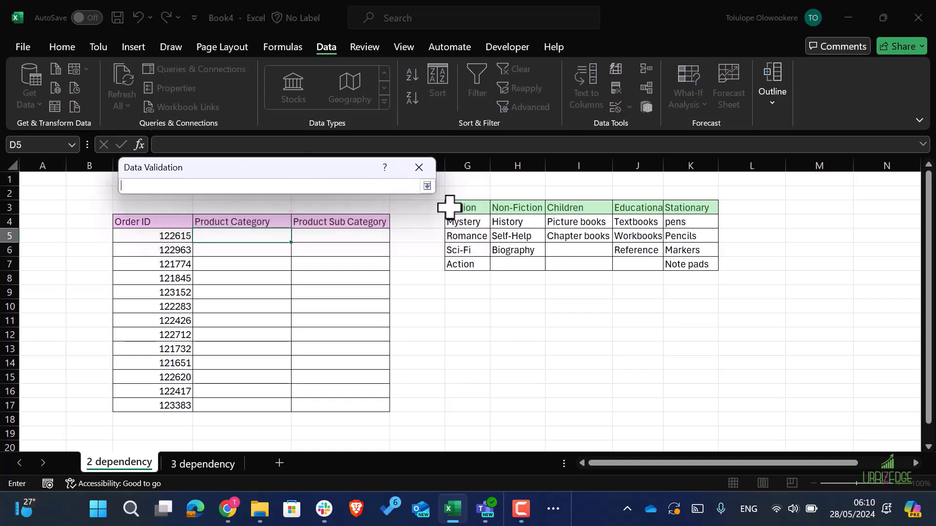
{"action": "left_click_drag", "start_coordinate": [449, 207], "coordinate": [686, 209]}
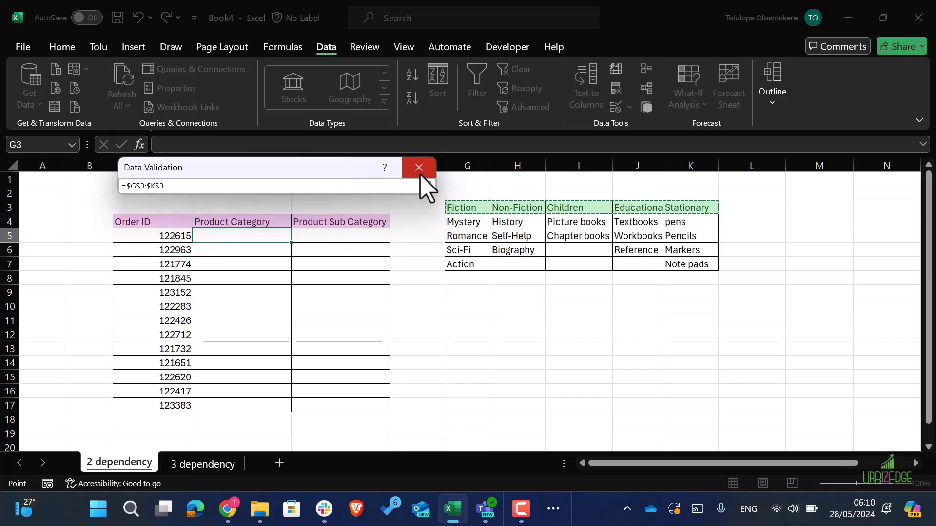
{"action": "left_click", "coordinate": [426, 186]}
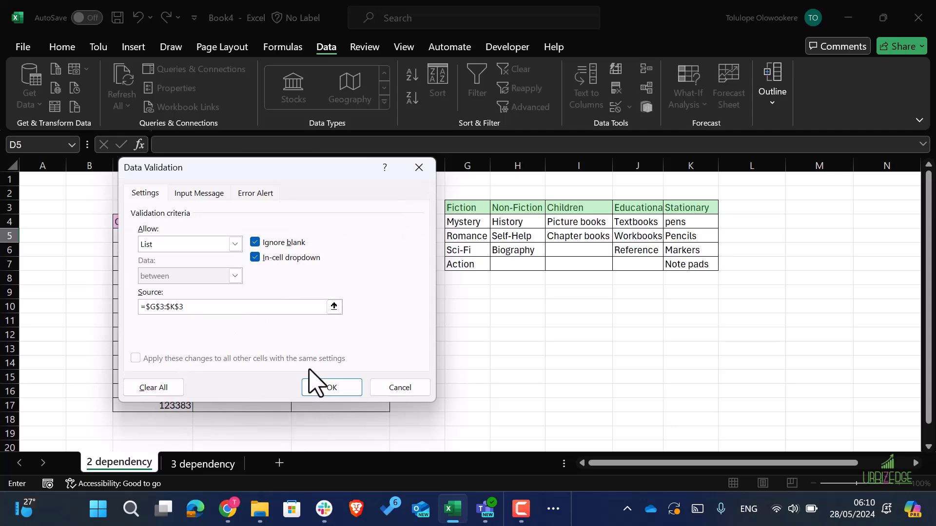
{"action": "left_click", "coordinate": [326, 388]}
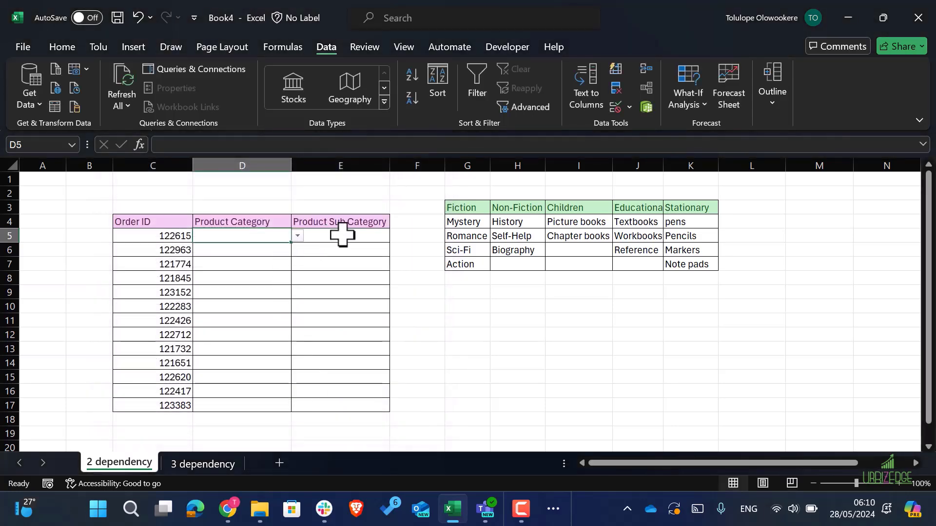
{"action": "left_click", "coordinate": [341, 235]}
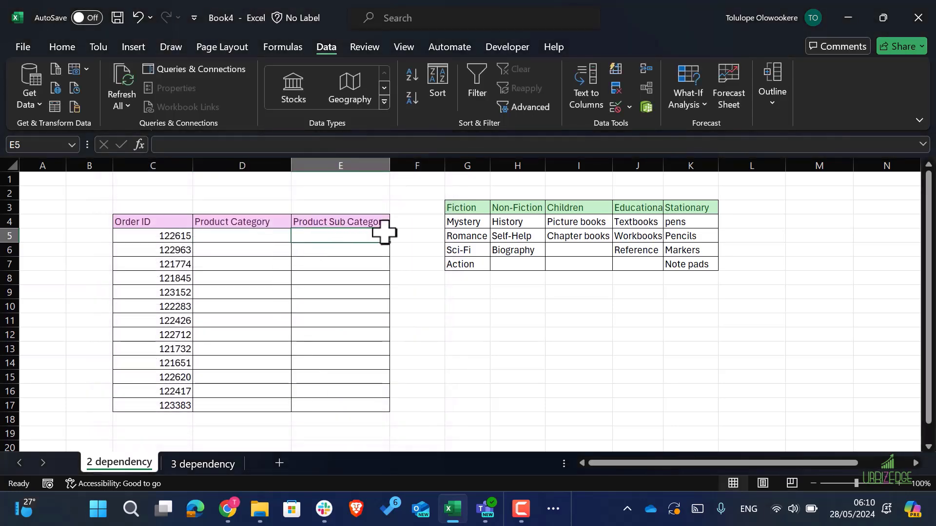
{"action": "left_click", "coordinate": [460, 222]}
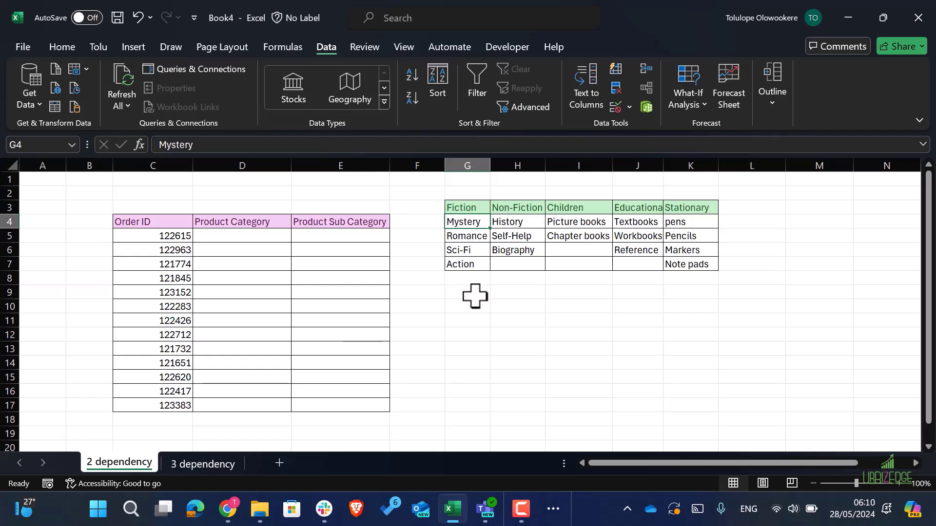
{"action": "left_click", "coordinate": [465, 309]}
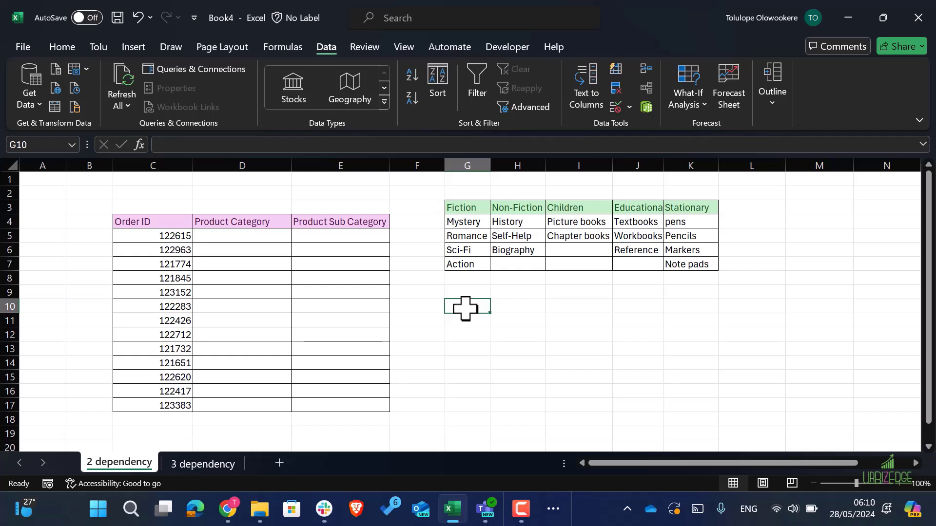
Choose Educational as the product category of the first order in D5.
{"action": "left_click", "coordinate": [216, 235]}
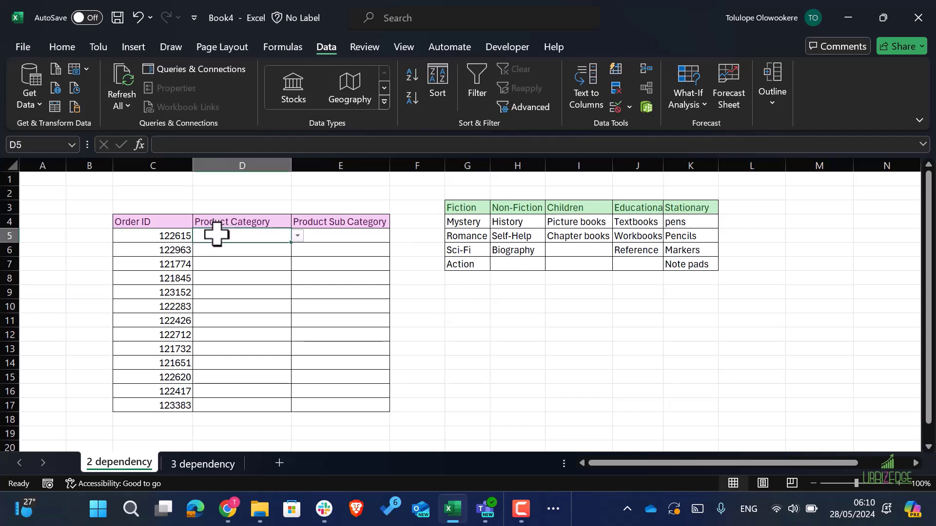
{"action": "left_click", "coordinate": [296, 237]}
{"action": "left_click", "coordinate": [249, 287]}
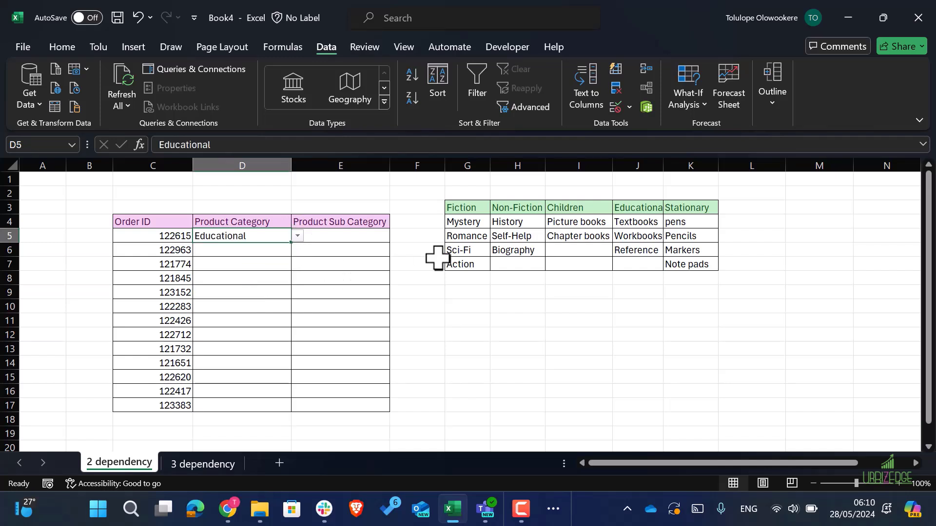
Enter the formula =XLOOKUP(D5,G3:K3,G4:K7) in cell G10 to return the sub categories of the chosen category.
{"action": "left_click", "coordinate": [457, 301]}
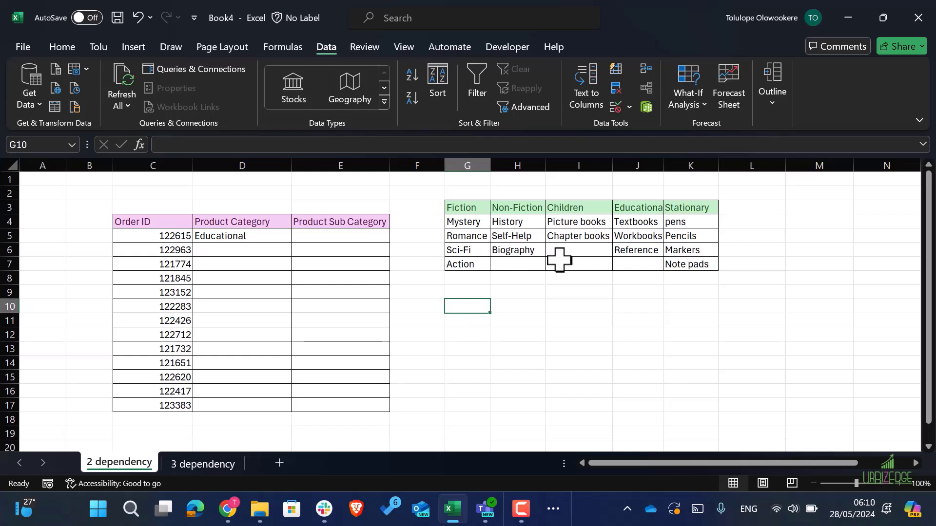
{"action": "type", "text": "=XL"}
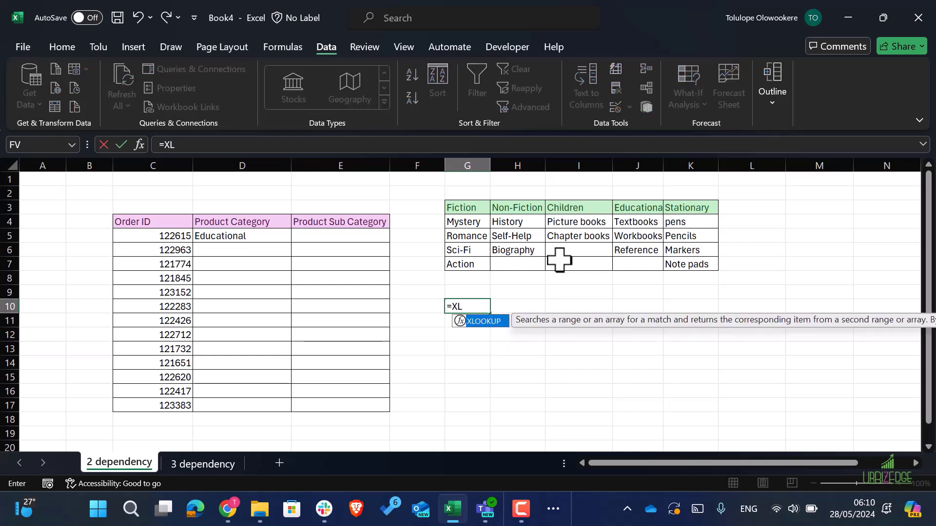
{"action": "key", "text": "Tab"}
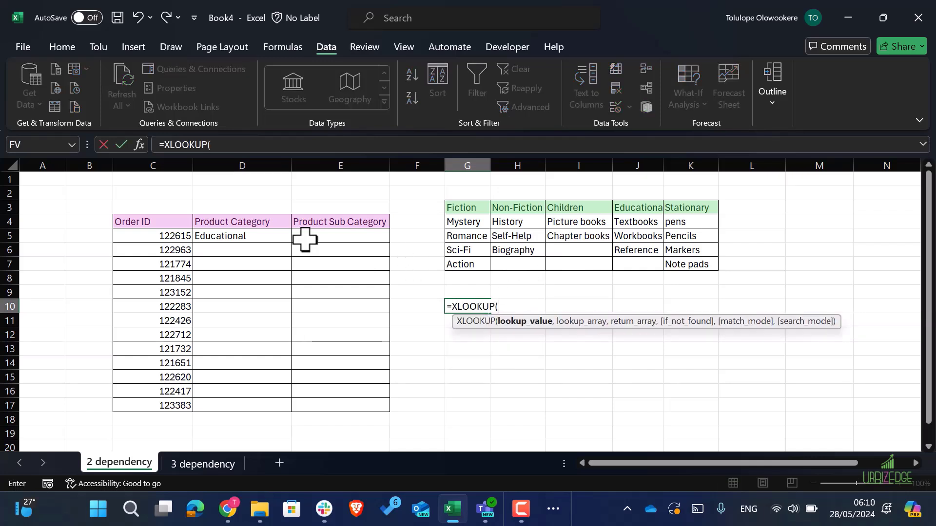
{"action": "left_click", "coordinate": [274, 238]}
{"action": "type", "text": ","}
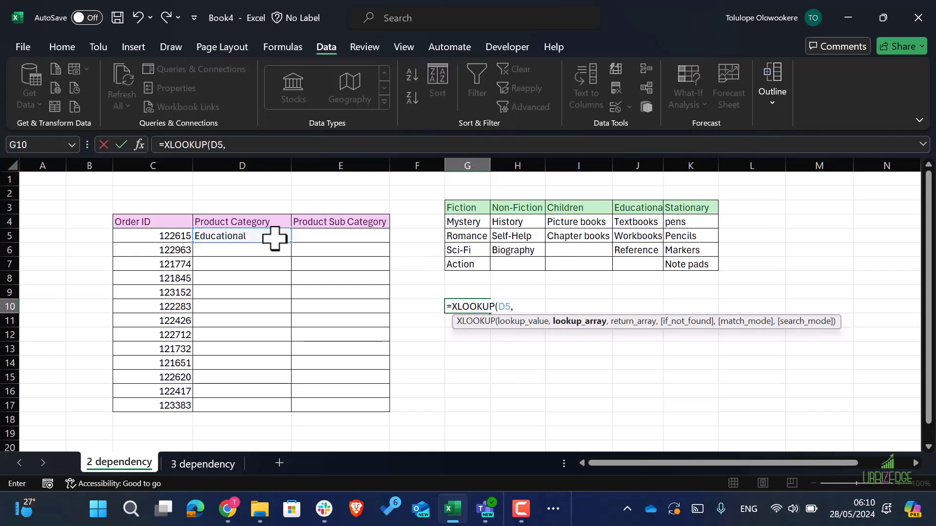
{"action": "left_click_drag", "start_coordinate": [463, 208], "coordinate": [690, 210]}
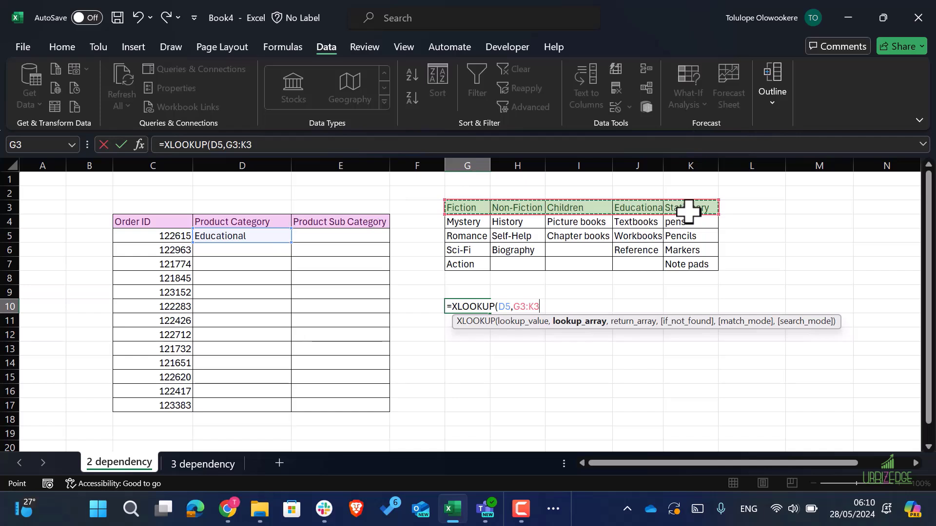
{"action": "type", "text": ","}
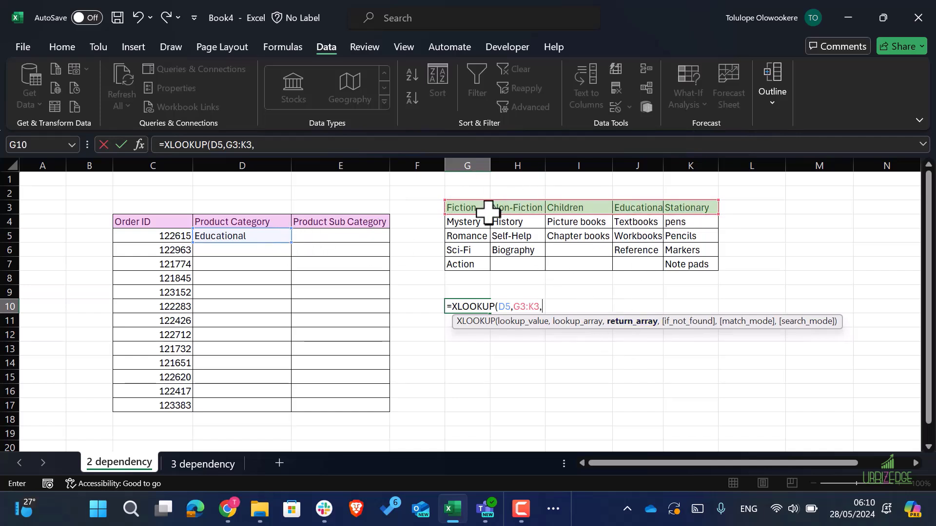
{"action": "left_click_drag", "start_coordinate": [460, 223], "coordinate": [696, 271]}
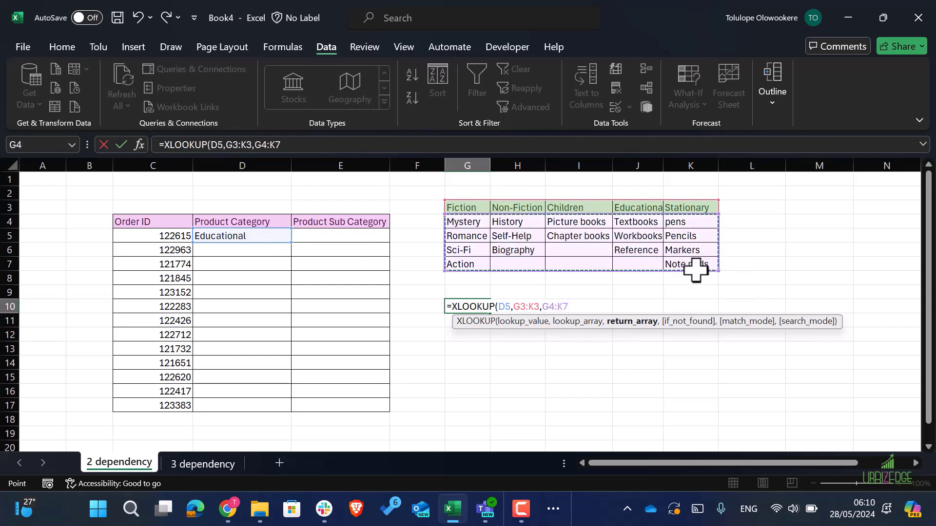
{"action": "type", "text": ")"}
{"action": "key", "text": "Return"}
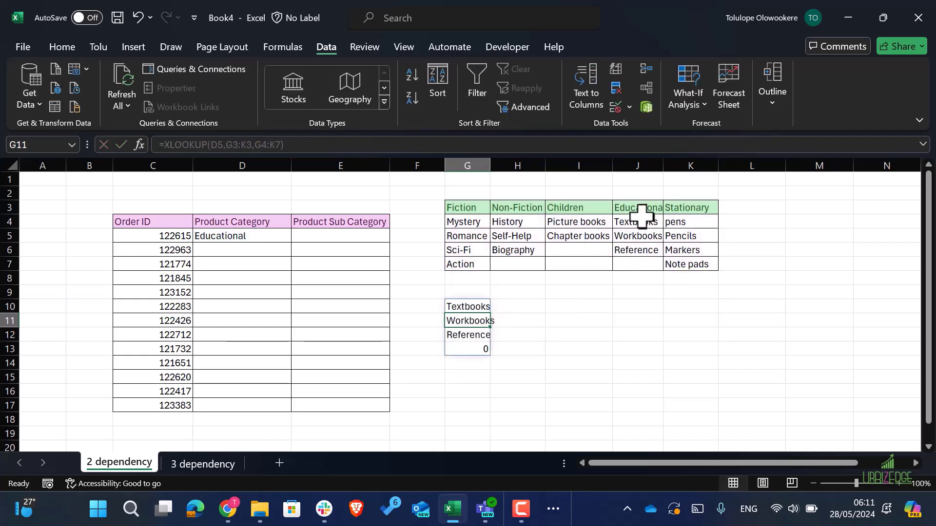
{"action": "left_click", "coordinate": [455, 307]}
{"action": "double_click", "coordinate": [455, 307]}
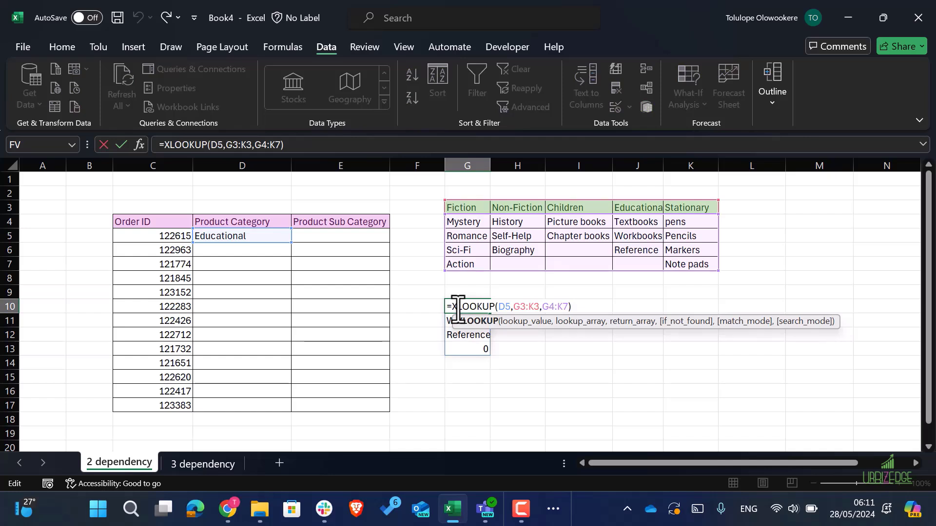
{"action": "key", "text": "Escape"}
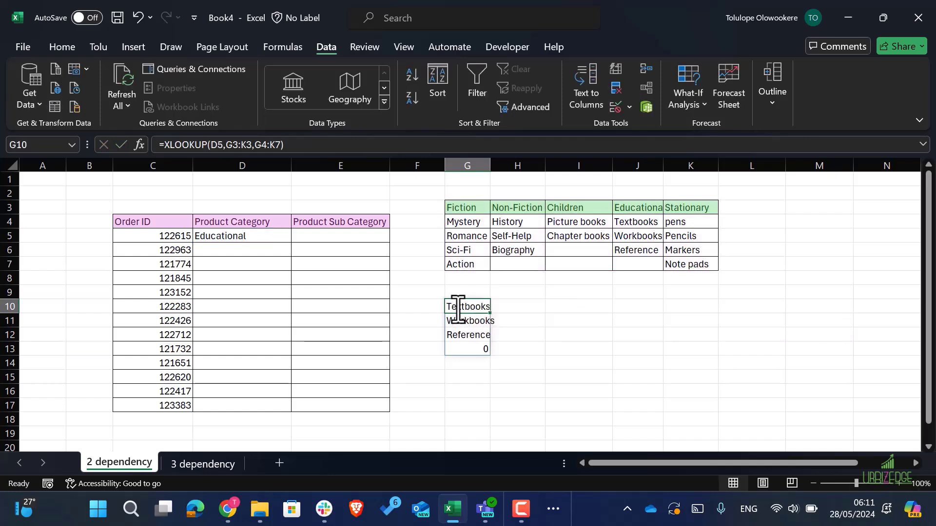
Give cell E5 a List data validation with the source =XLOOKUP(D5,$G$3:$K$3,$G$4:$K$7).
{"action": "left_click", "coordinate": [318, 234]}
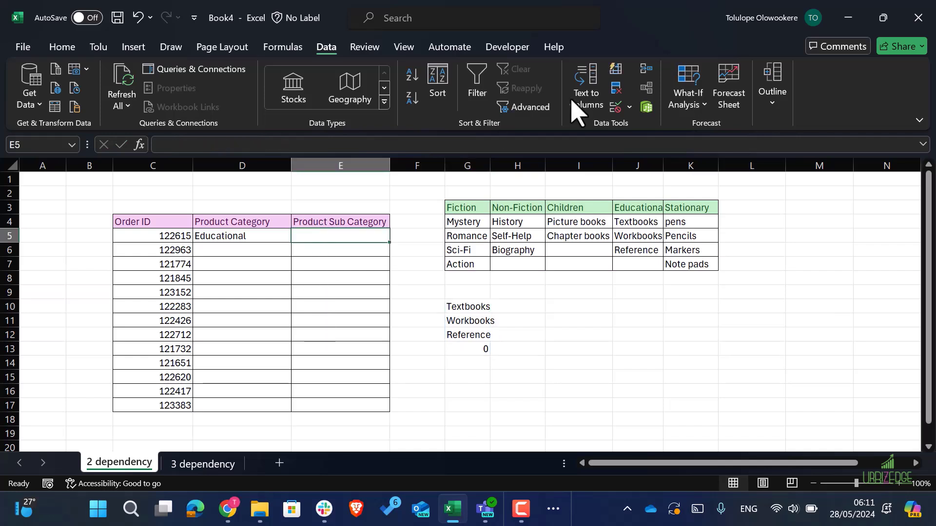
{"action": "left_click", "coordinate": [616, 108]}
{"action": "left_click", "coordinate": [236, 244]}
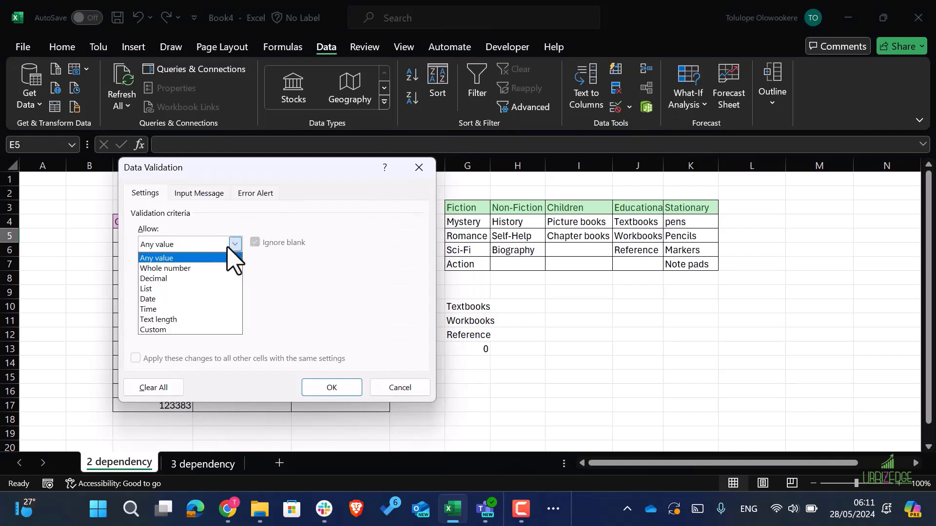
{"action": "left_click", "coordinate": [178, 287]}
{"action": "left_click", "coordinate": [181, 307]}
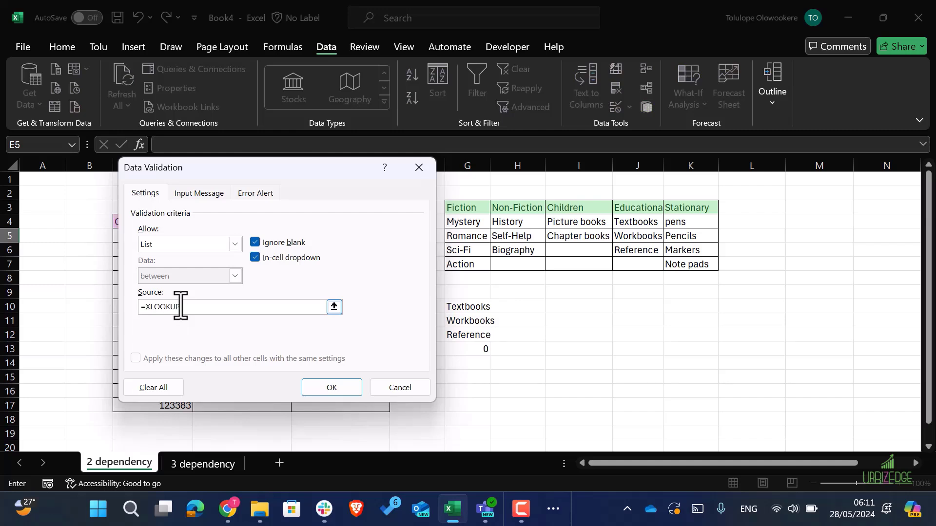
{"action": "type", "text": "=XLOOKUP("}
{"action": "left_click_drag", "start_coordinate": [308, 166], "coordinate": [284, 266]}
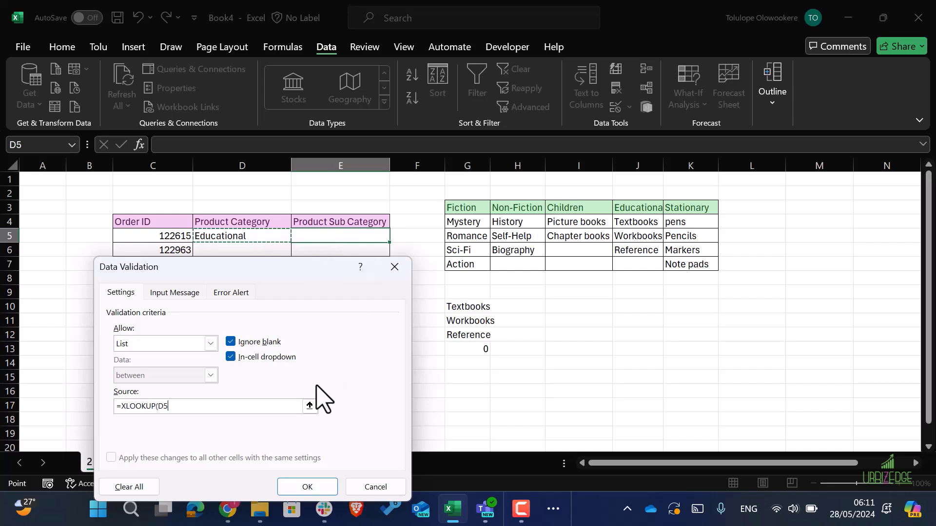
{"action": "left_click_drag", "start_coordinate": [471, 207], "coordinate": [689, 209]}
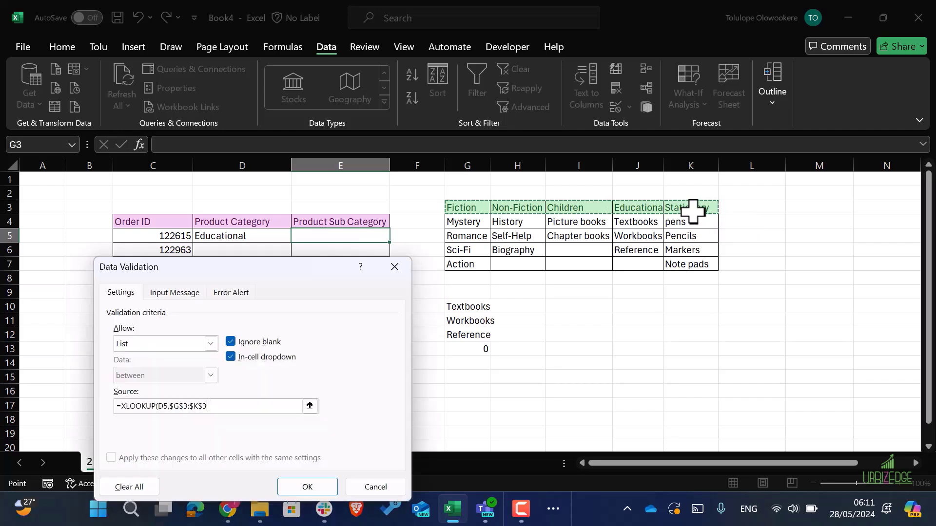
{"action": "type", "text": ","}
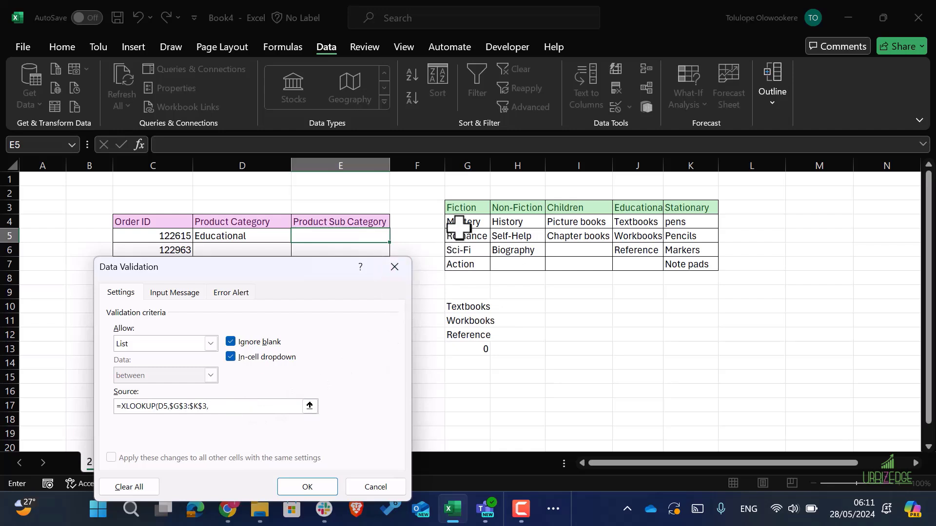
{"action": "left_click_drag", "start_coordinate": [466, 223], "coordinate": [687, 266]}
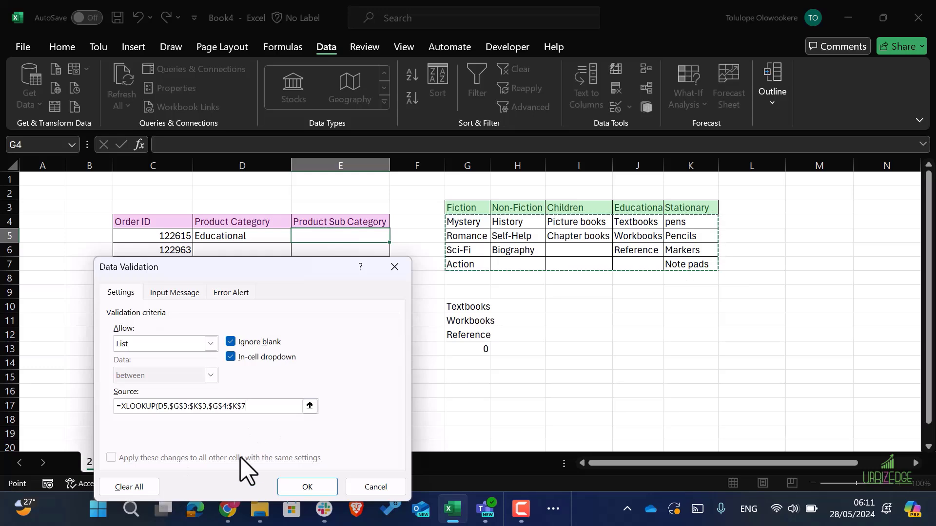
{"action": "left_click", "coordinate": [306, 487]}
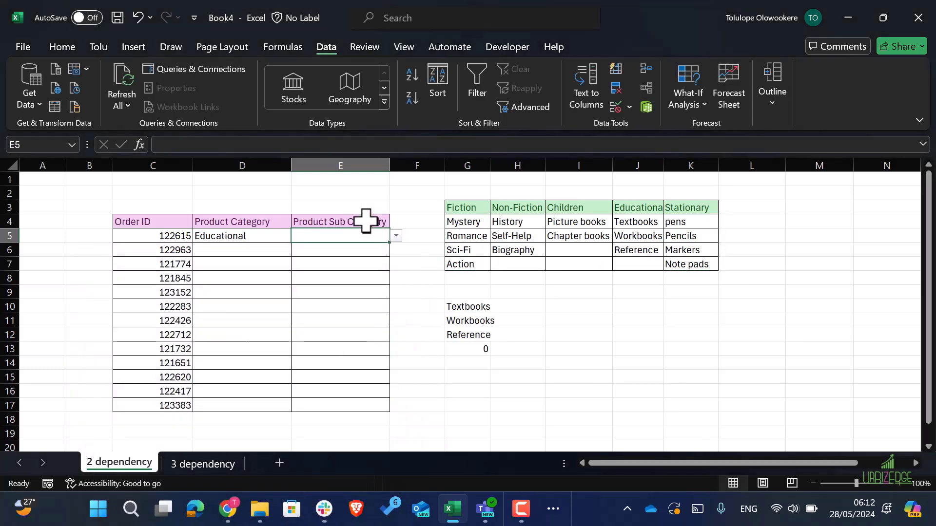
Test the dependent list by changing the product category in D5 to Children and choosing Chapter books in E5.
{"action": "left_click", "coordinate": [254, 236]}
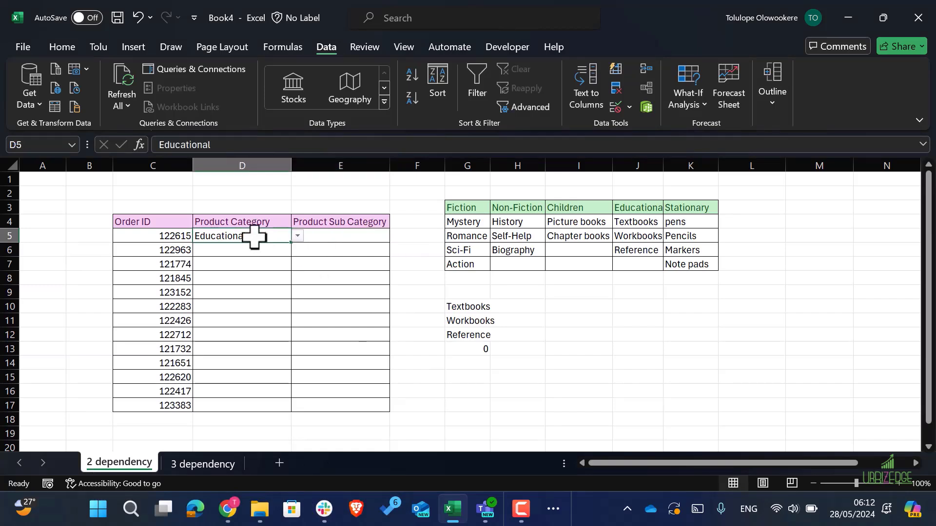
{"action": "left_click", "coordinate": [343, 236]}
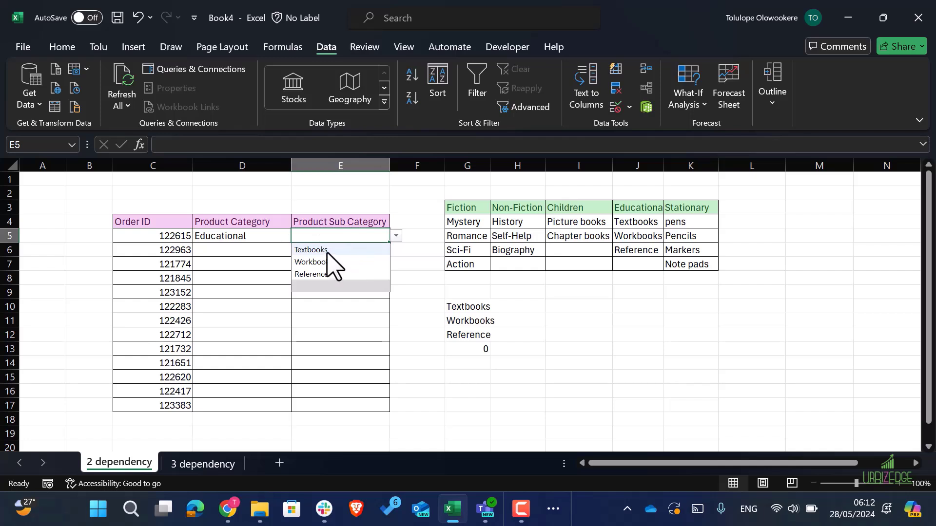
{"action": "left_click", "coordinate": [264, 239]}
{"action": "left_click", "coordinate": [297, 238]}
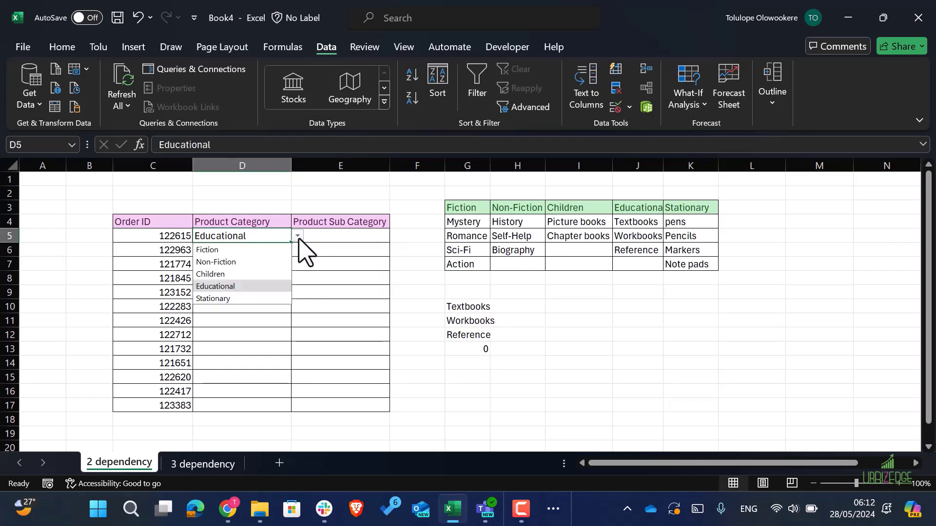
{"action": "left_click", "coordinate": [259, 274]}
{"action": "left_click", "coordinate": [350, 236]}
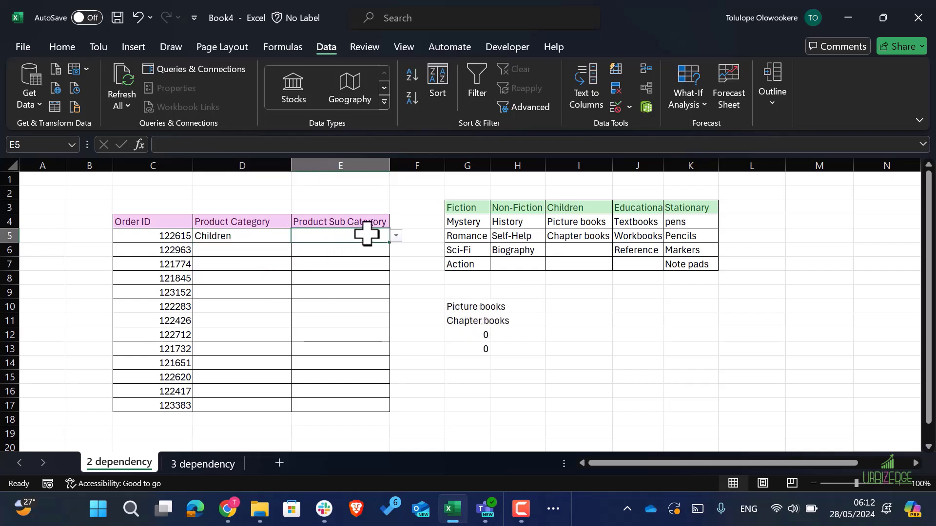
{"action": "left_click", "coordinate": [396, 236]}
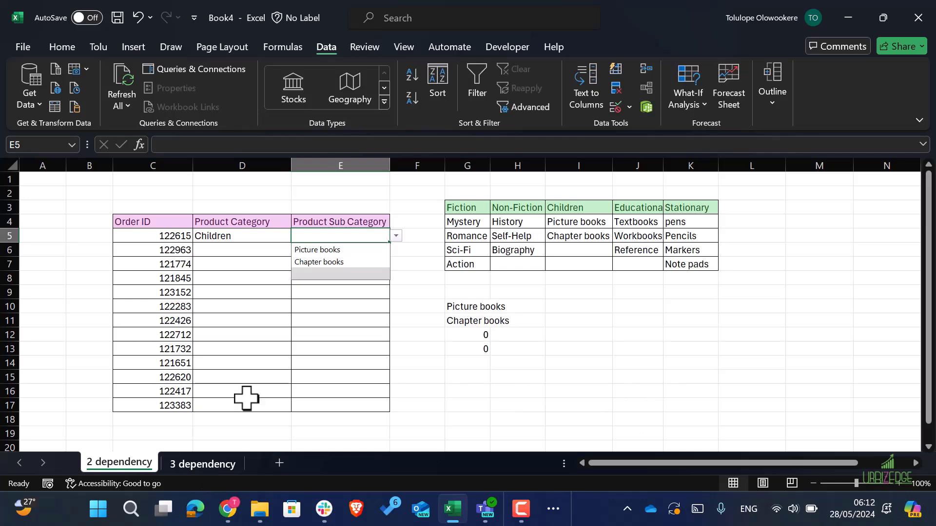
{"action": "left_click", "coordinate": [318, 262]}
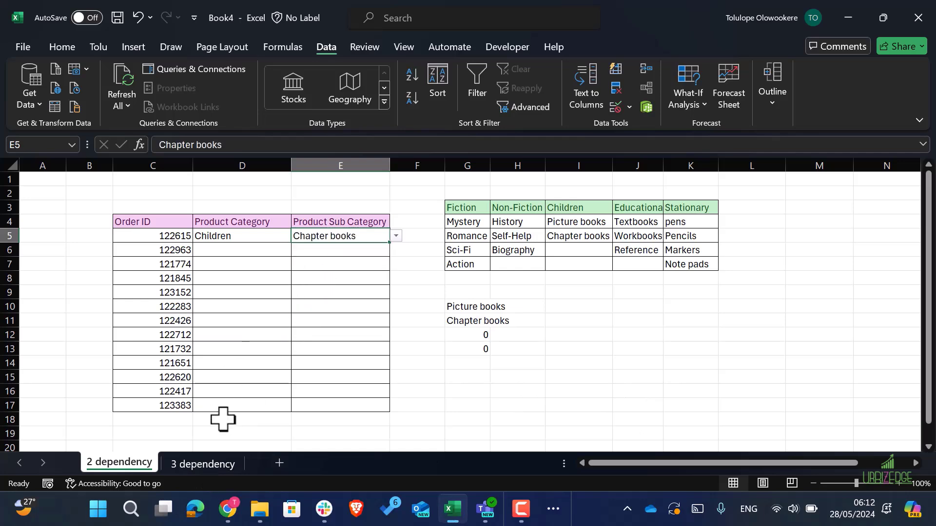
On the "3 dependency" sheet, set up a data validation of type List for the first order's revenue cell F5.
{"action": "left_click", "coordinate": [220, 468]}
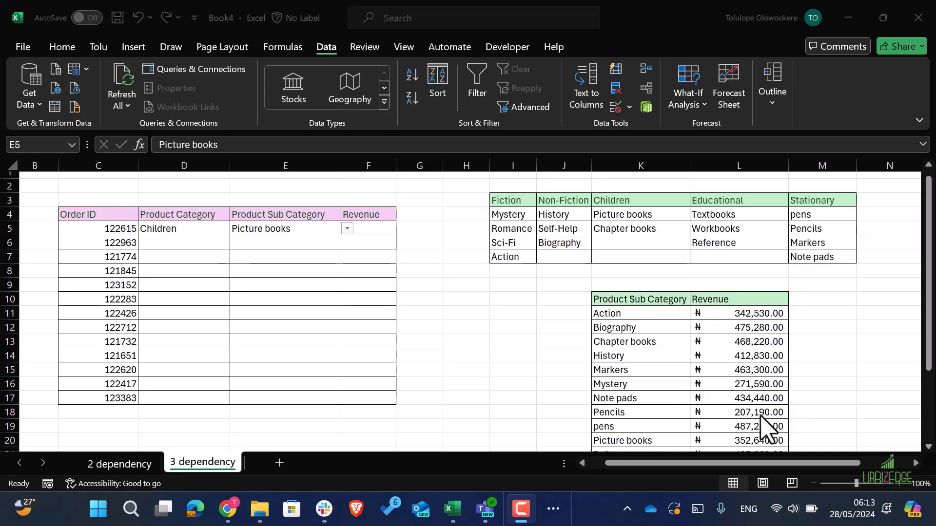
{"action": "left_click", "coordinate": [372, 227]}
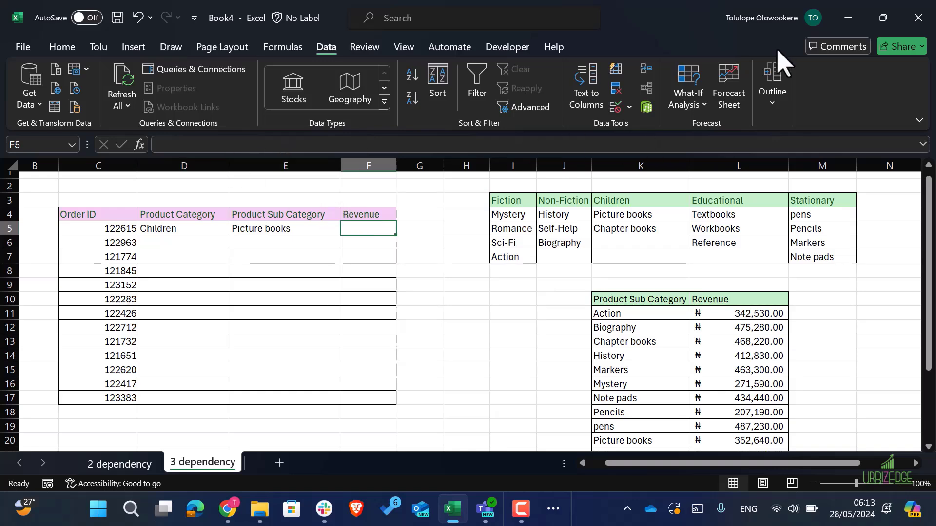
{"action": "left_click", "coordinate": [615, 106]}
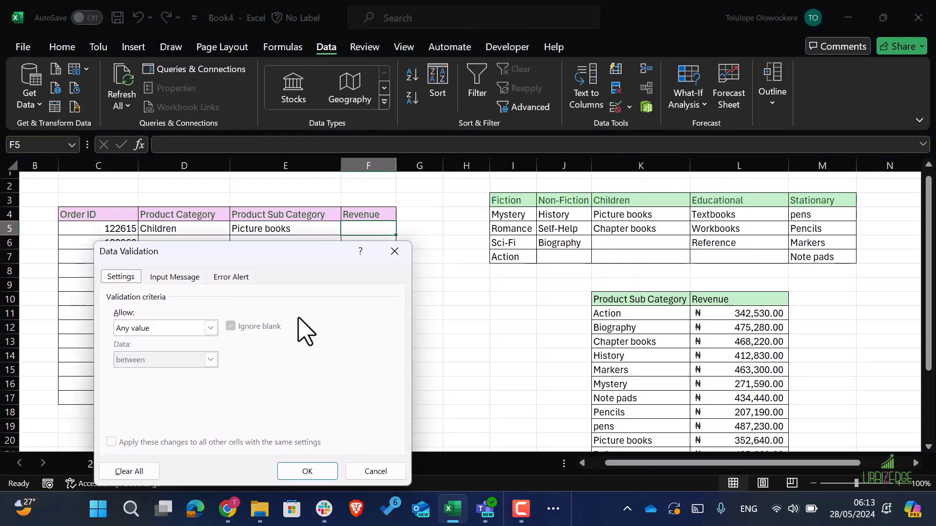
{"action": "left_click", "coordinate": [211, 328]}
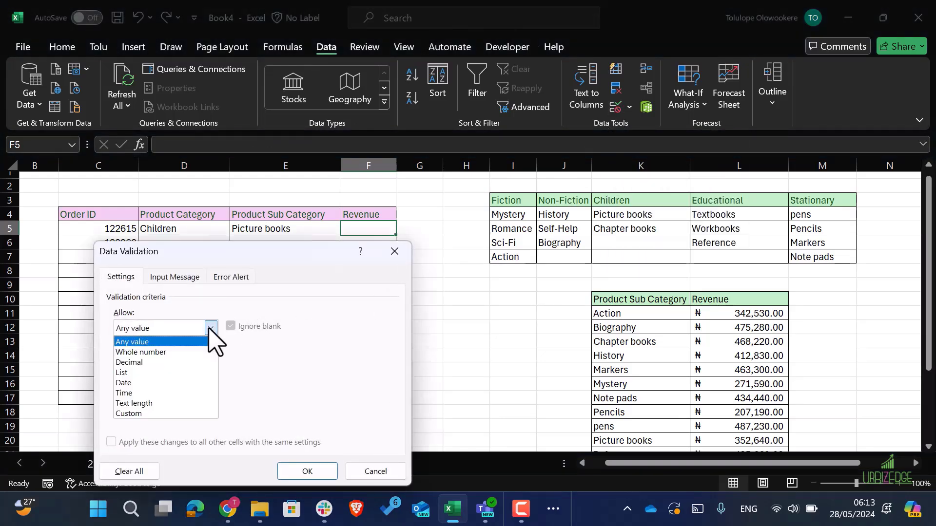
{"action": "left_click", "coordinate": [161, 373]}
{"action": "left_click_drag", "start_coordinate": [269, 267], "coordinate": [219, 263]}
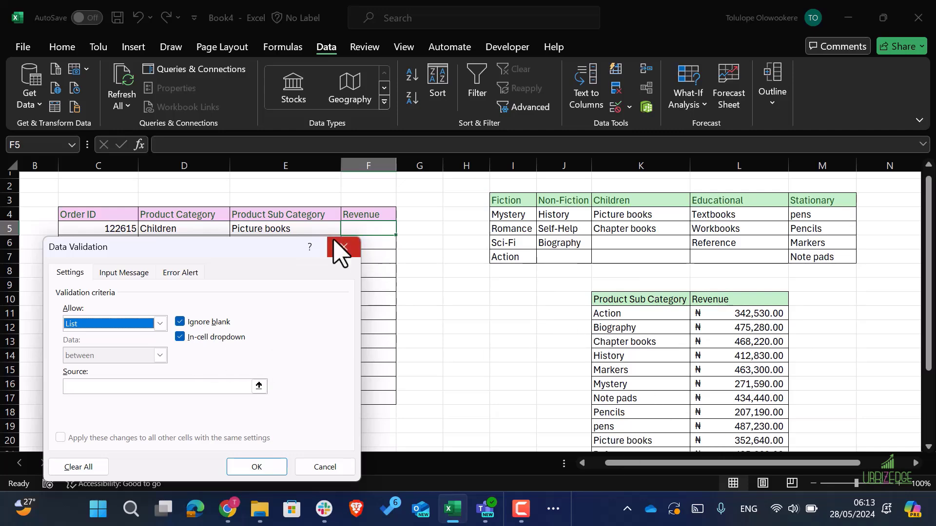
Enter an XLOOKUP source that looks up $E$5 in $K$11:$K$26 and returns from $L$11:$L$26.
{"action": "left_click", "coordinate": [160, 385]}
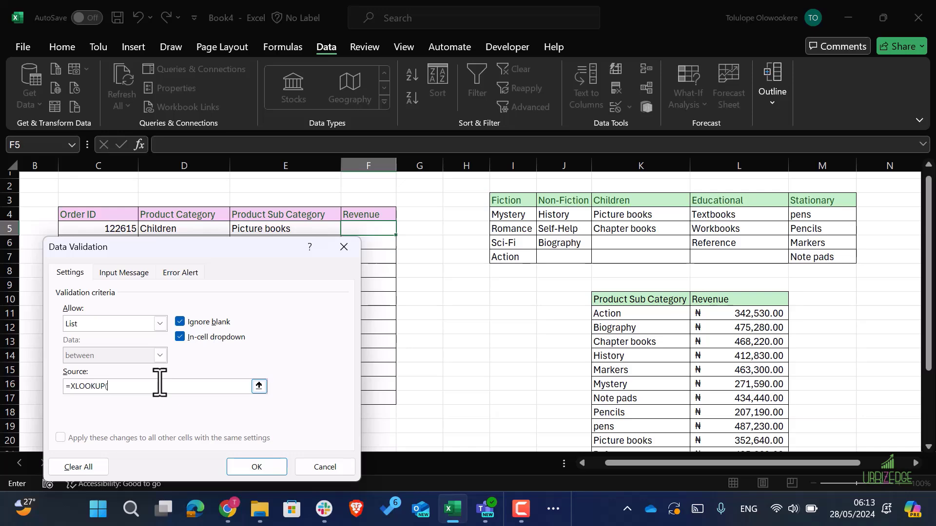
{"action": "left_click", "coordinate": [287, 223]}
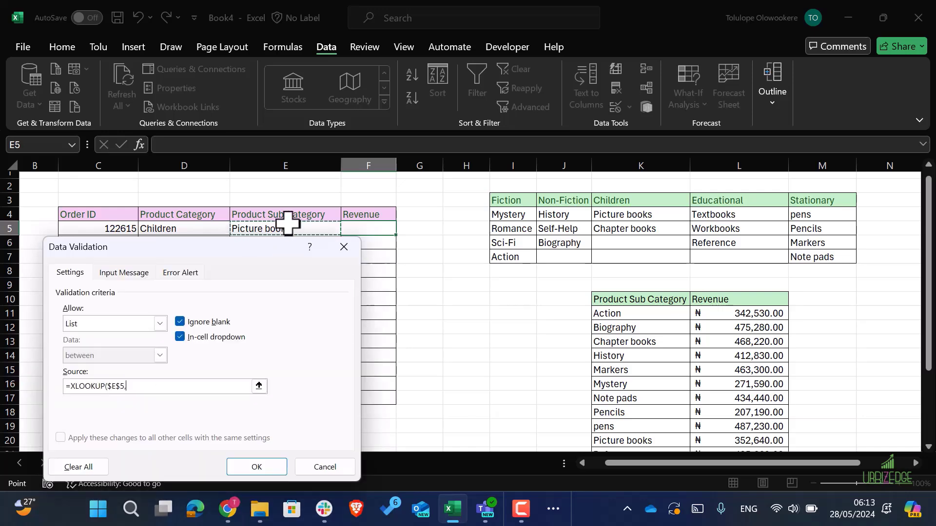
{"action": "left_click_drag", "start_coordinate": [616, 310], "coordinate": [629, 442]}
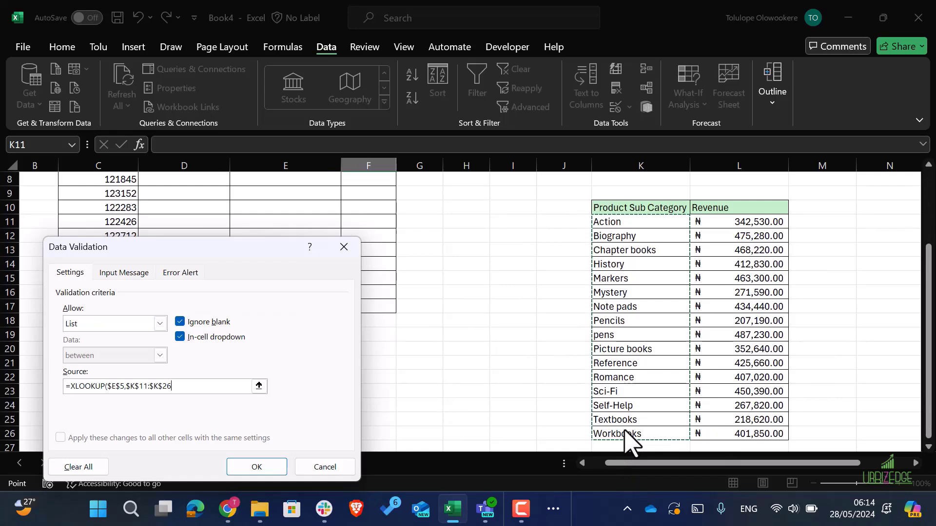
{"action": "type", "text": ","}
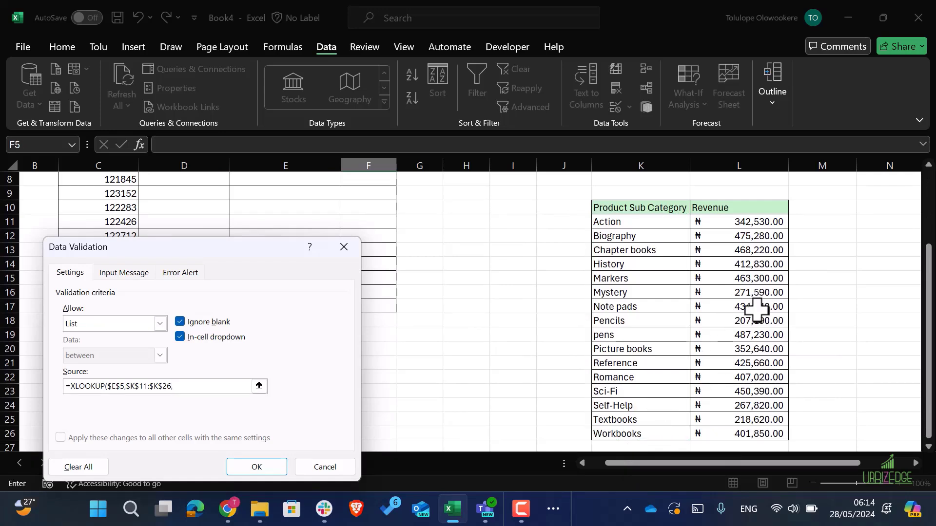
{"action": "left_click", "coordinate": [754, 220]}
{"action": "left_click_drag", "start_coordinate": [754, 221], "coordinate": [744, 431]}
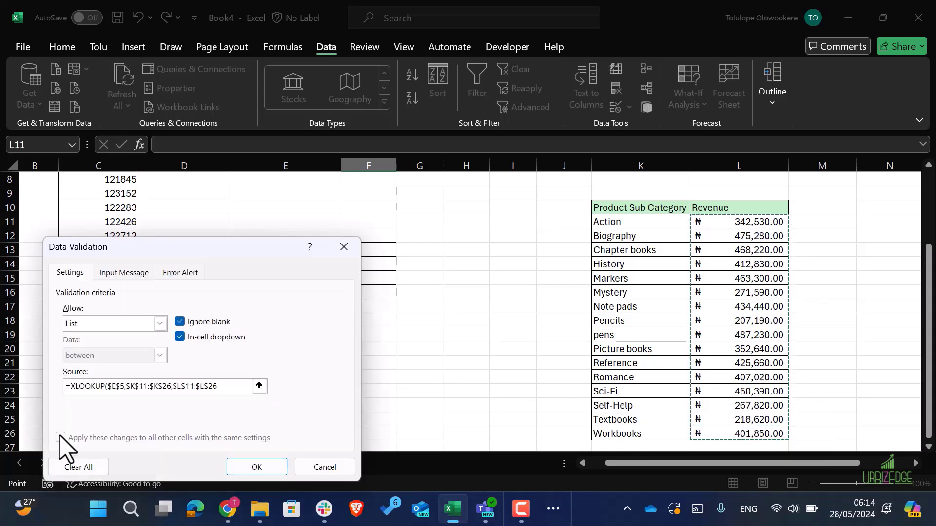
Make the lookup reference relative so the source reads =XLOOKUP(E5,$K$11:$K$26,$L$11:$L$26), and apply the validation.
{"action": "left_click", "coordinate": [133, 387]}
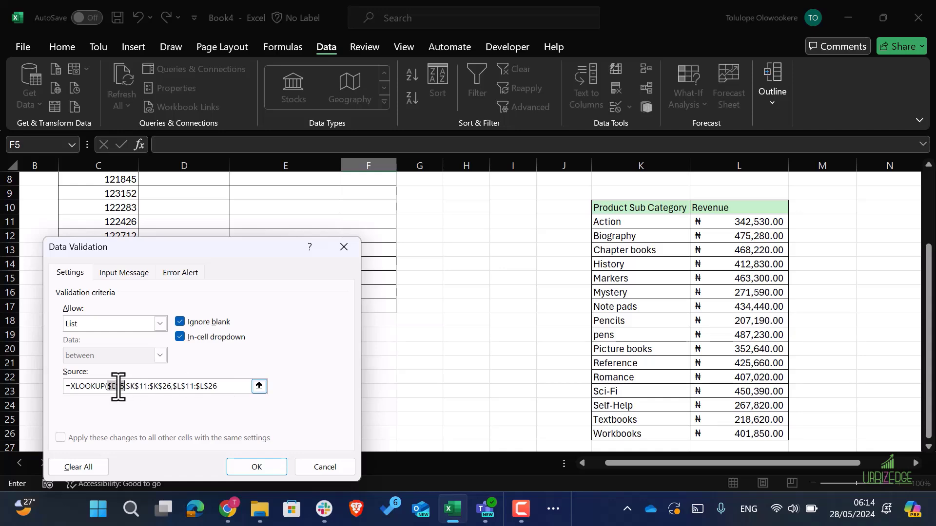
{"action": "key", "text": "BackSpace"}
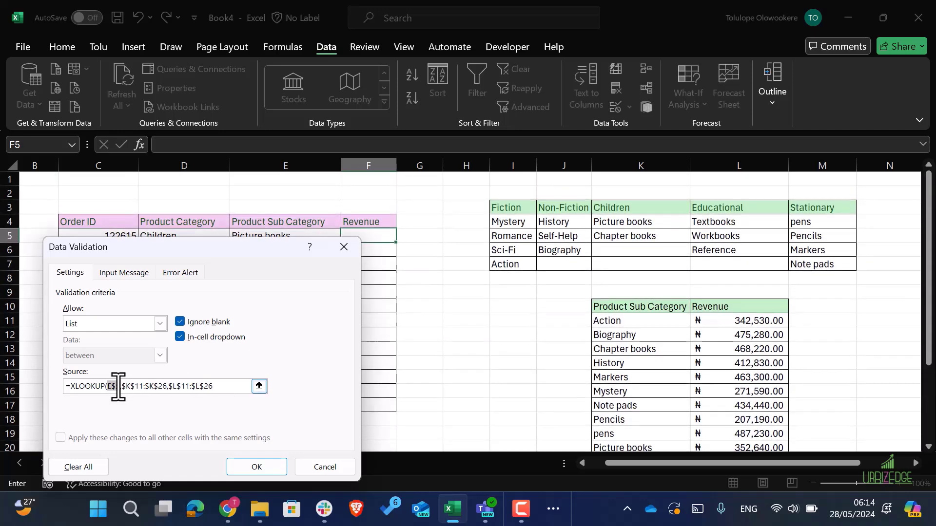
{"action": "type", "text": "E5"}
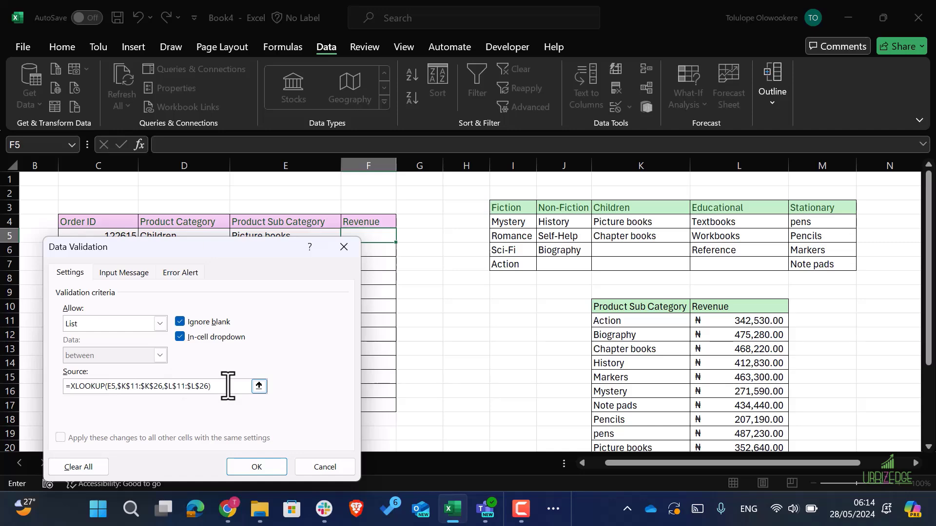
{"action": "left_click", "coordinate": [239, 468]}
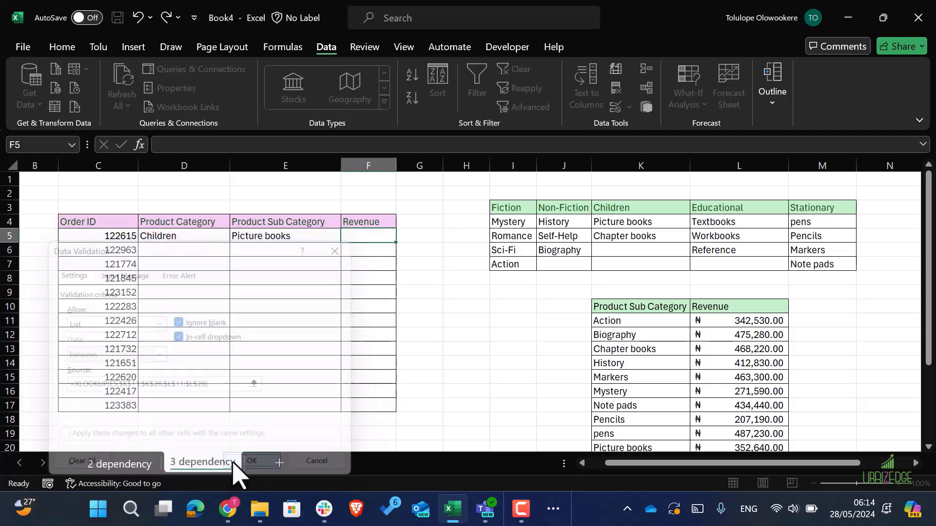
Choose ₦352,640.00 as the revenue in F5 and apply the naira Accounting format to the revenue cells F5:F17.
{"action": "left_click", "coordinate": [403, 236]}
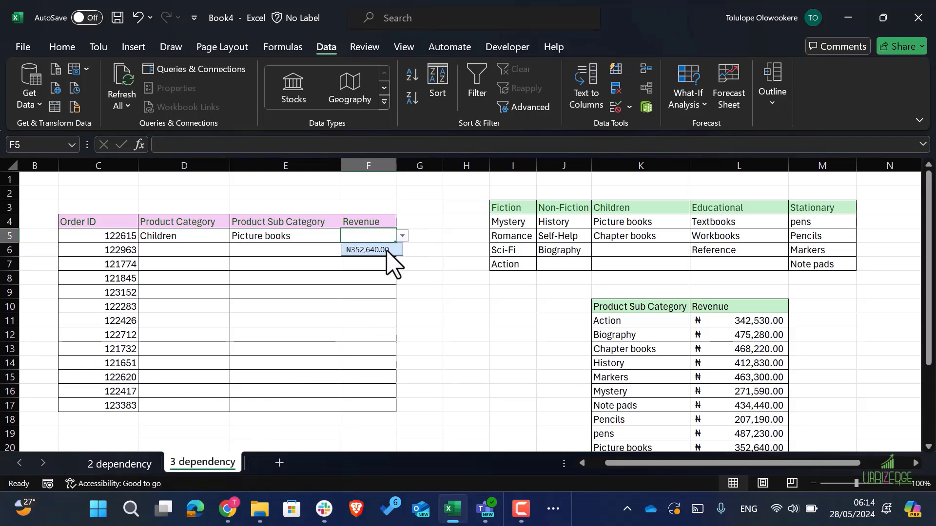
{"action": "left_click", "coordinate": [371, 249]}
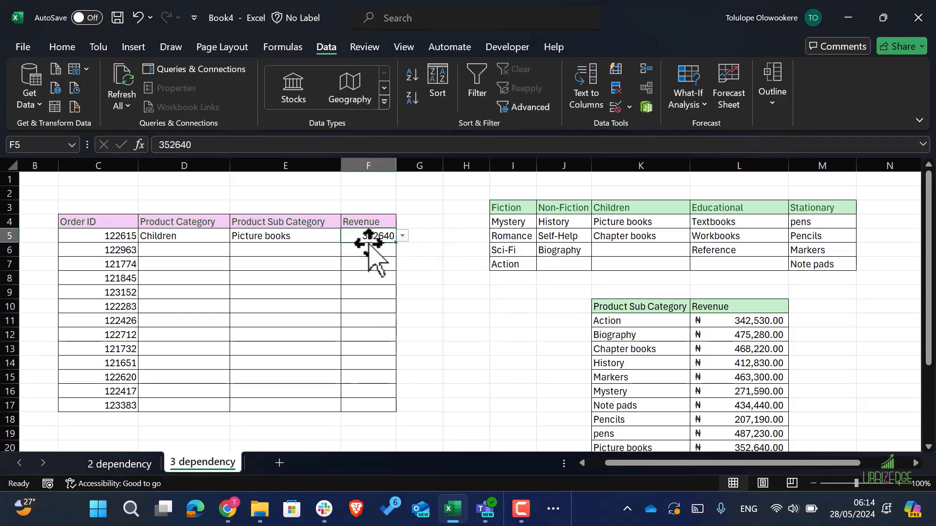
{"action": "left_click", "coordinate": [63, 47]}
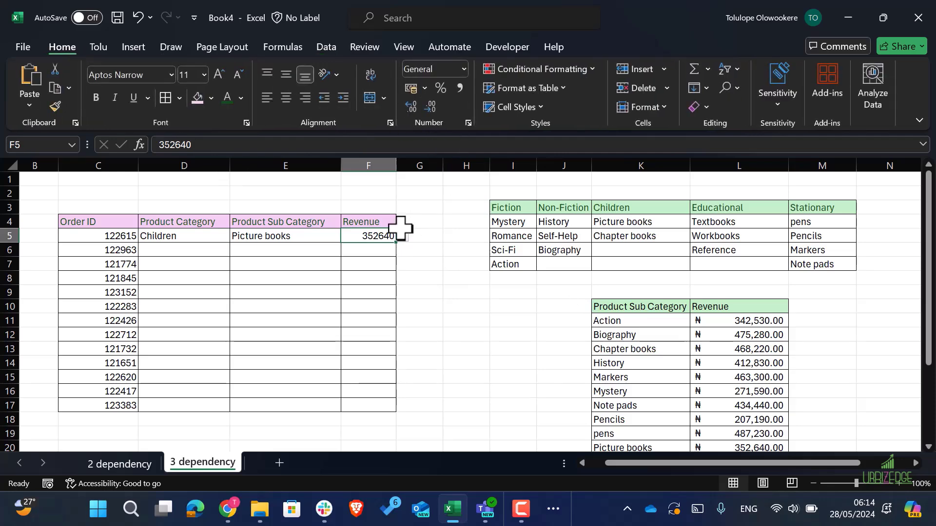
{"action": "key", "text": "shift+Down"}
{"action": "key", "text": "shift+Down"}
{"action": "key", "text": "shift+Down"}
{"action": "key", "text": "shift+Down"}
{"action": "key", "text": "shift+Down"}
{"action": "key", "text": "shift+Down"}
{"action": "key", "text": "shift+Down"}
{"action": "key", "text": "shift+Down"}
{"action": "key", "text": "shift+Down"}
{"action": "key", "text": "shift+Down"}
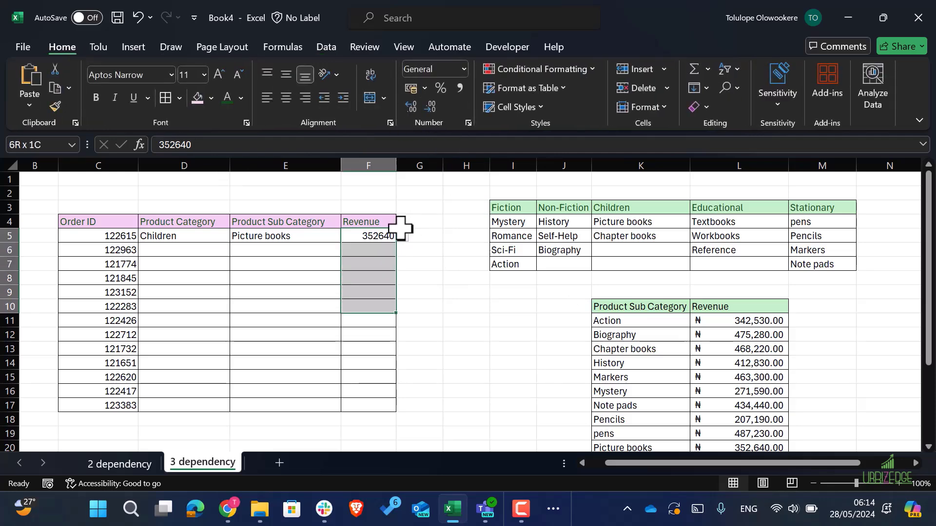
{"action": "key", "text": "shift+Down"}
{"action": "key", "text": "shift+Down"}
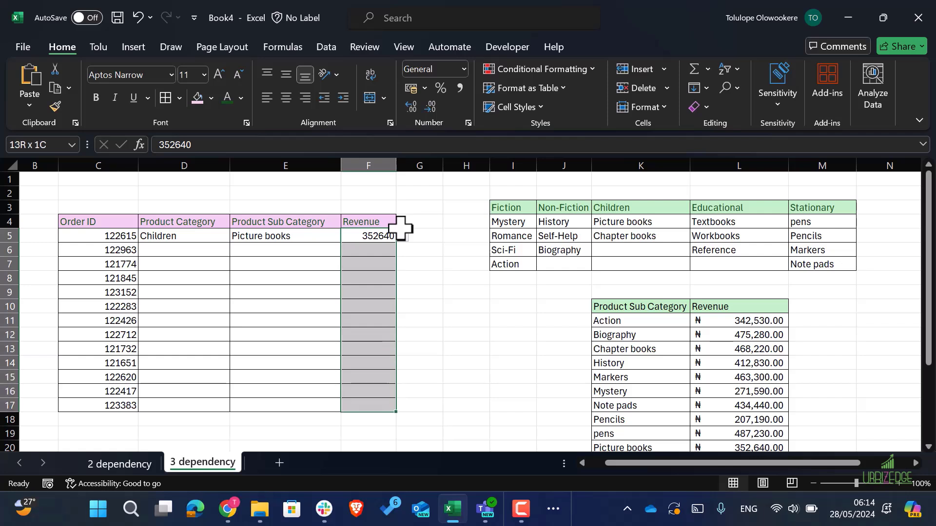
{"action": "left_click", "coordinate": [412, 88]}
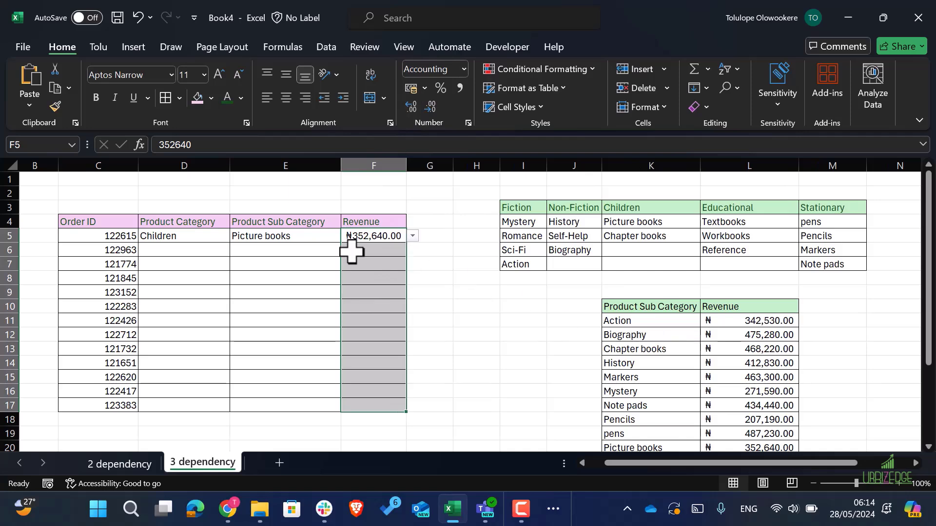
{"action": "scroll", "coordinate": [883, 391], "scroll_direction": "down", "scroll_amount": 1}
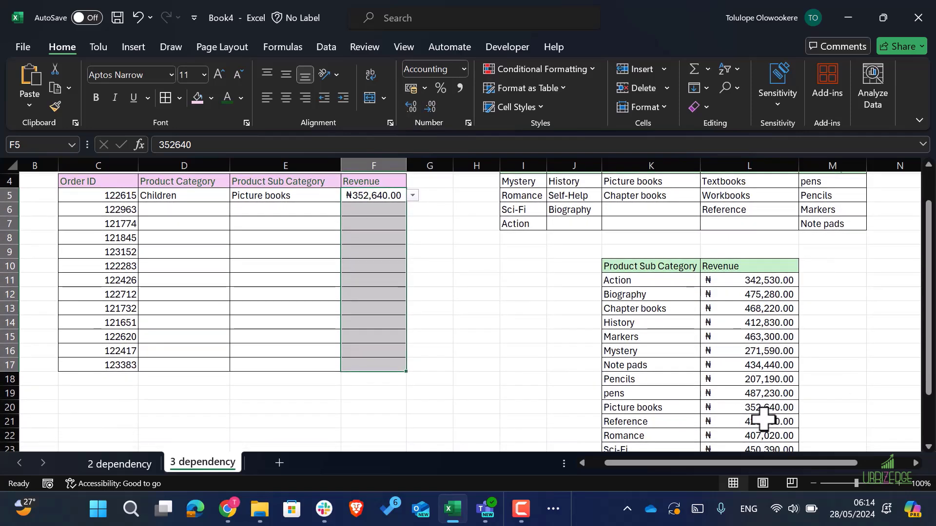
{"action": "scroll", "coordinate": [637, 386], "scroll_direction": "up", "scroll_amount": 1}
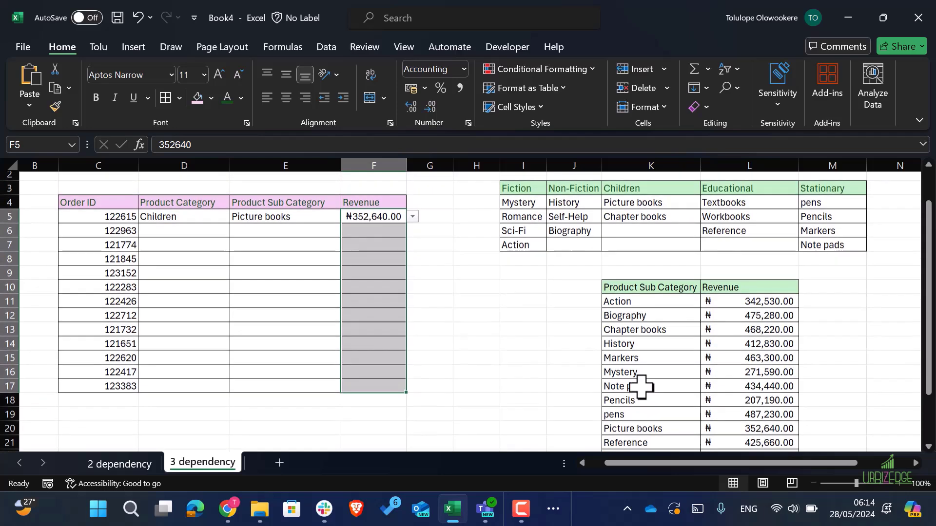
{"action": "left_click", "coordinate": [375, 261]}
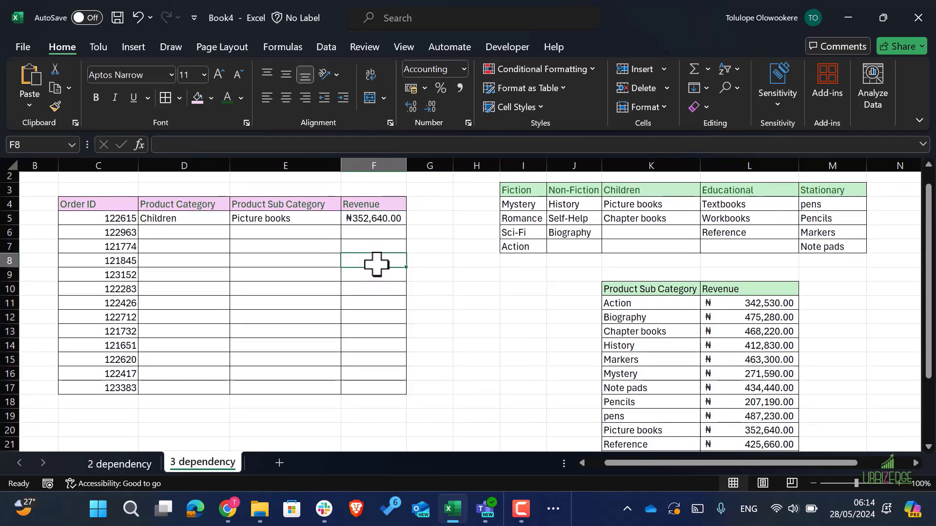
{"action": "left_click", "coordinate": [372, 218]}
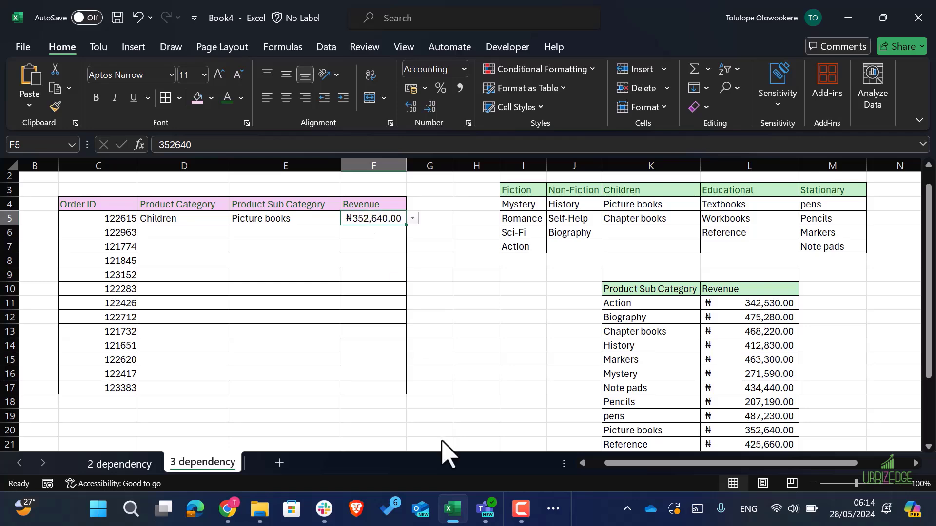